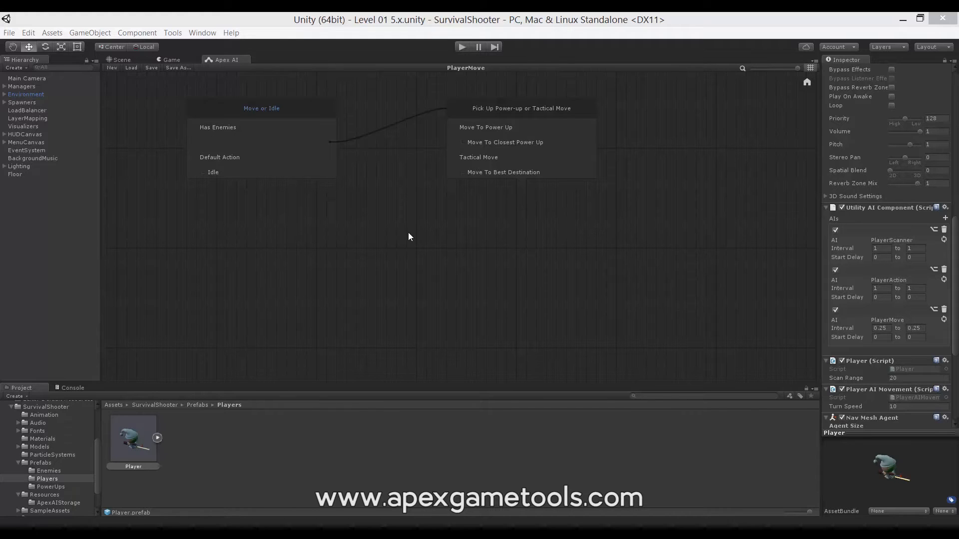
{"action": "left_click", "coordinate": [111, 68]}
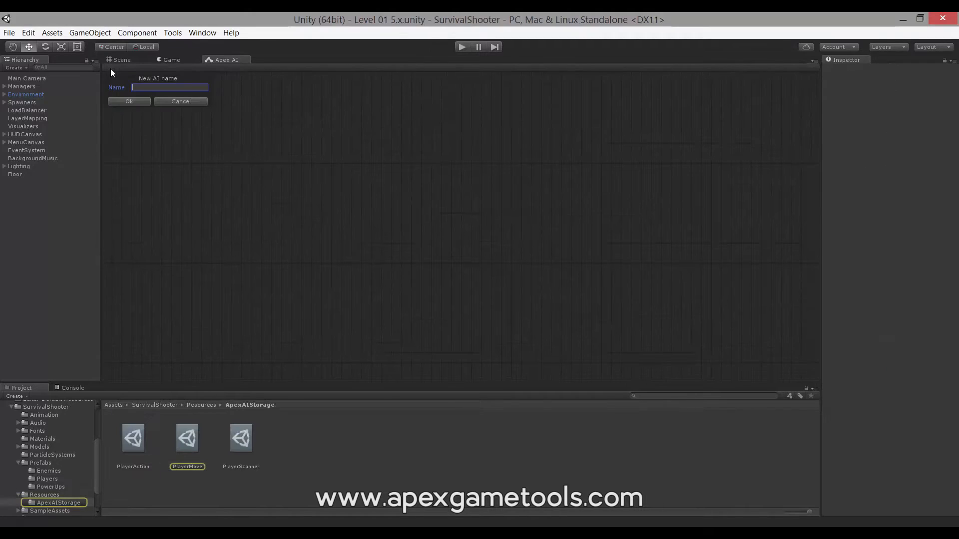
{"action": "left_click", "coordinate": [176, 103]}
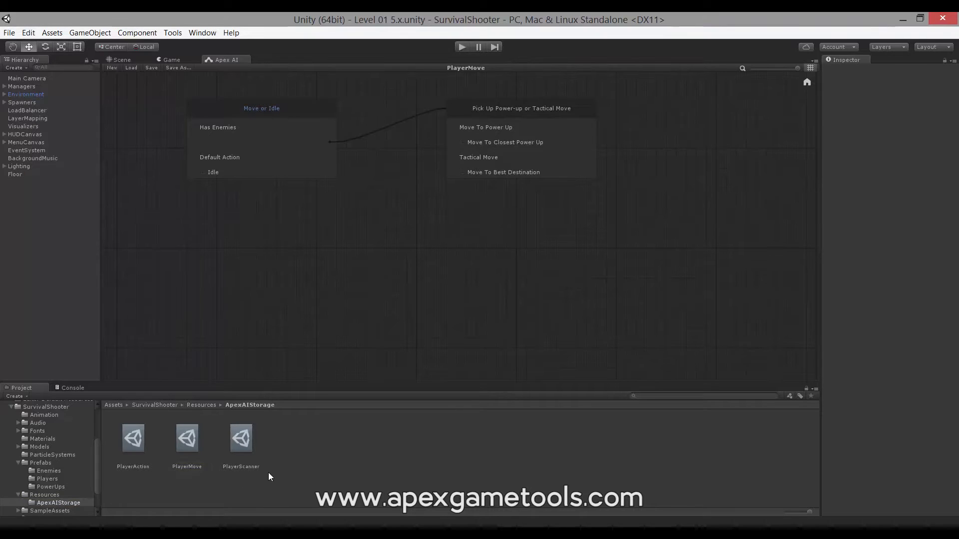
{"action": "right_click", "coordinate": [279, 448]}
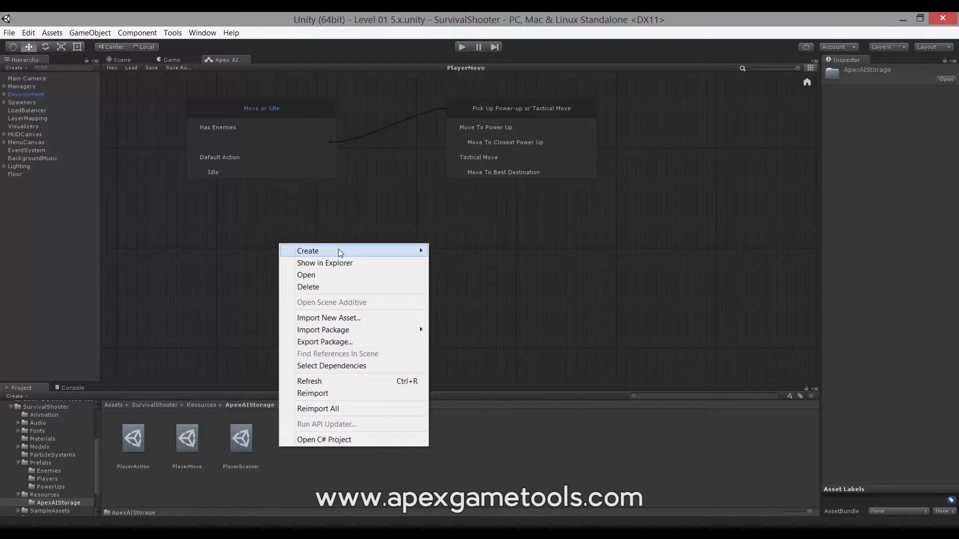
{"action": "mouse_move", "coordinate": [339, 252]}
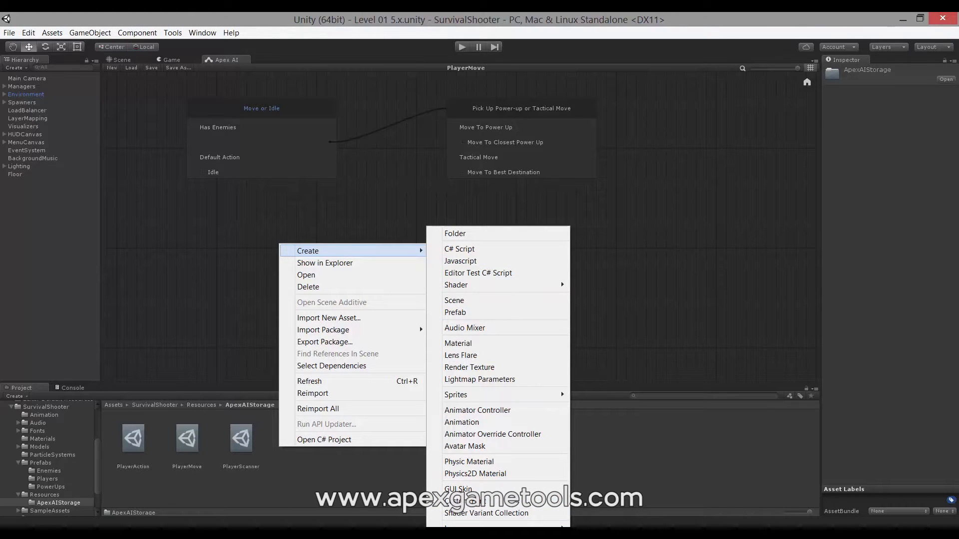
{"action": "left_click", "coordinate": [480, 538]}
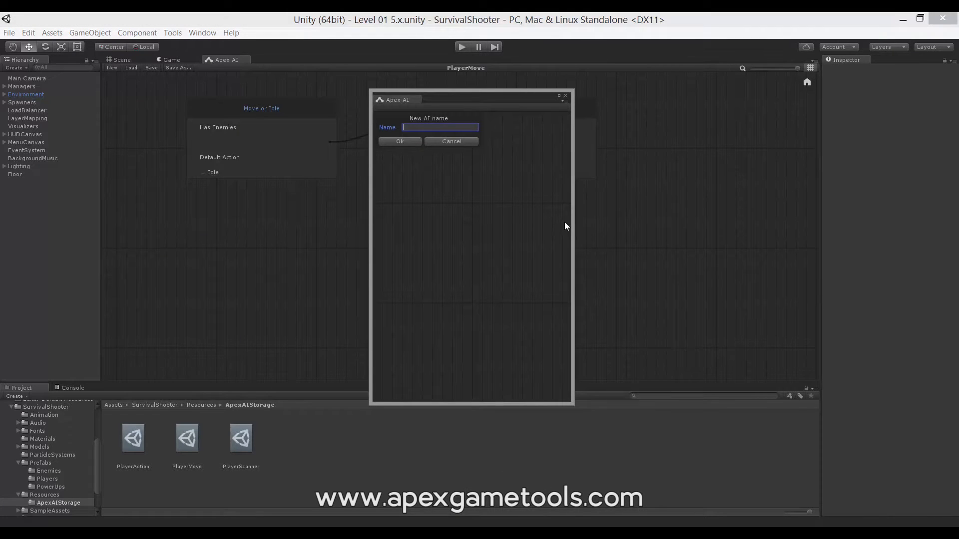
{"action": "left_click", "coordinate": [459, 141]}
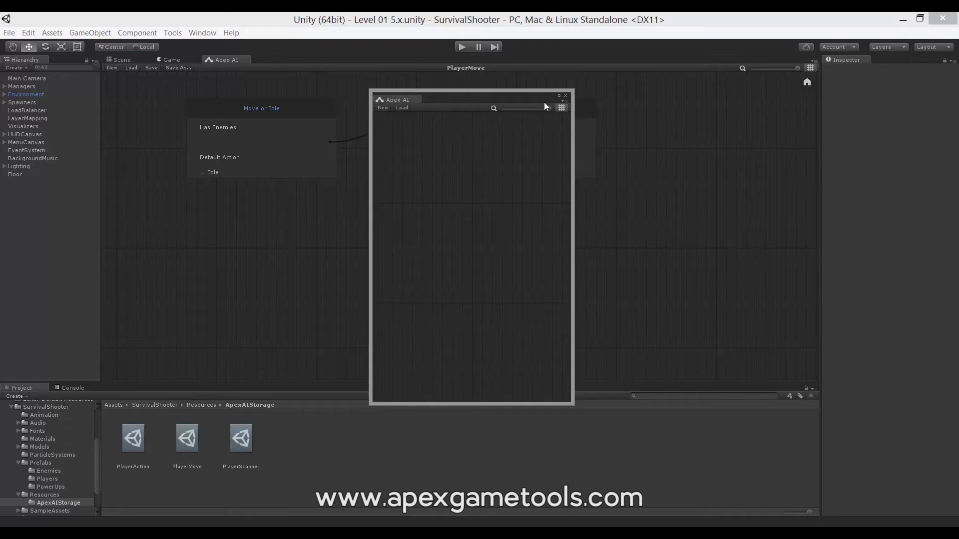
{"action": "left_click", "coordinate": [566, 96]}
Step: Open the Apex AI Editor in a separate window and widen it
{"action": "left_click", "coordinate": [173, 33]}
{"action": "mouse_move", "coordinate": [176, 48]}
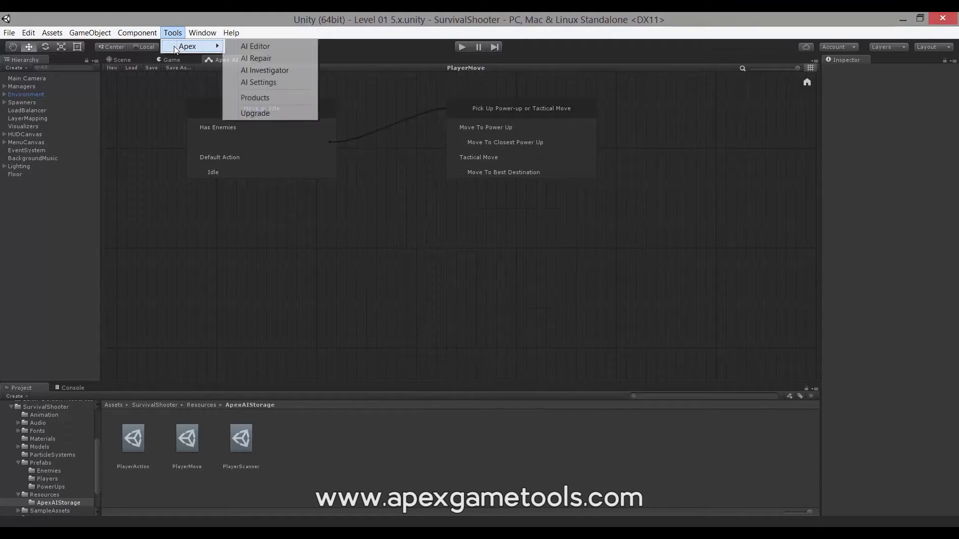
{"action": "left_click", "coordinate": [263, 50]}
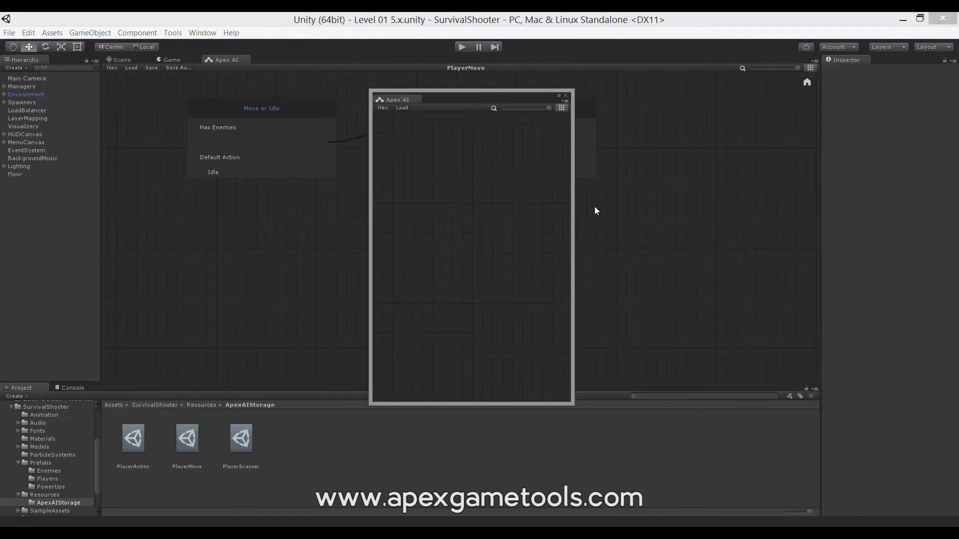
{"action": "left_click_drag", "start_coordinate": [572, 201], "coordinate": [678, 197]}
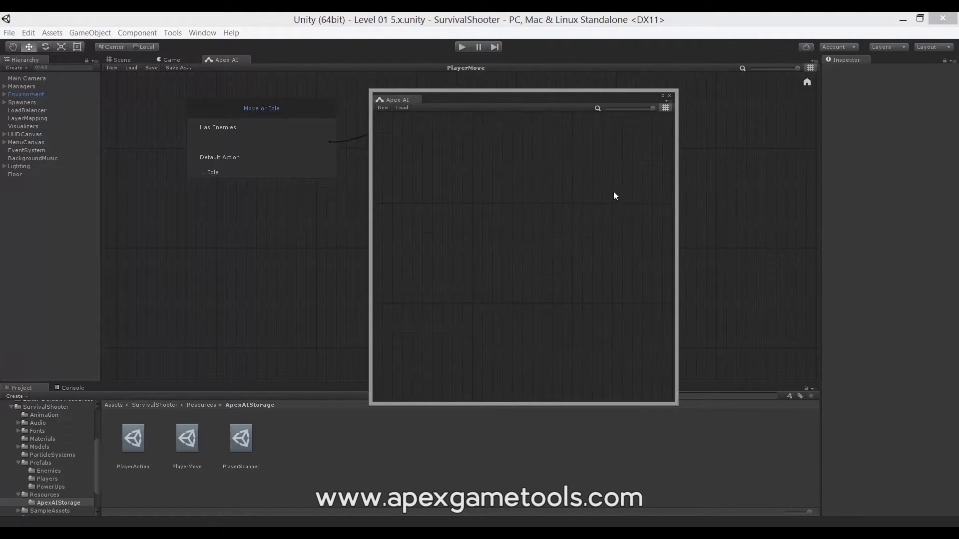
Step: Create a new AI named Intro and dock its editor window beside the existing Apex AI editor
{"action": "left_click", "coordinate": [384, 109]}
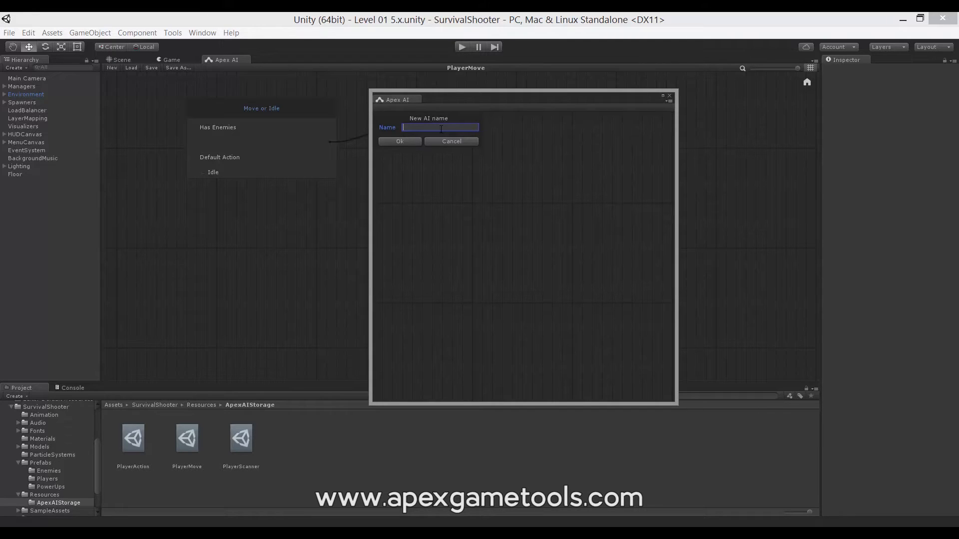
{"action": "type", "text": "ntro"}
{"action": "left_click", "coordinate": [409, 142]}
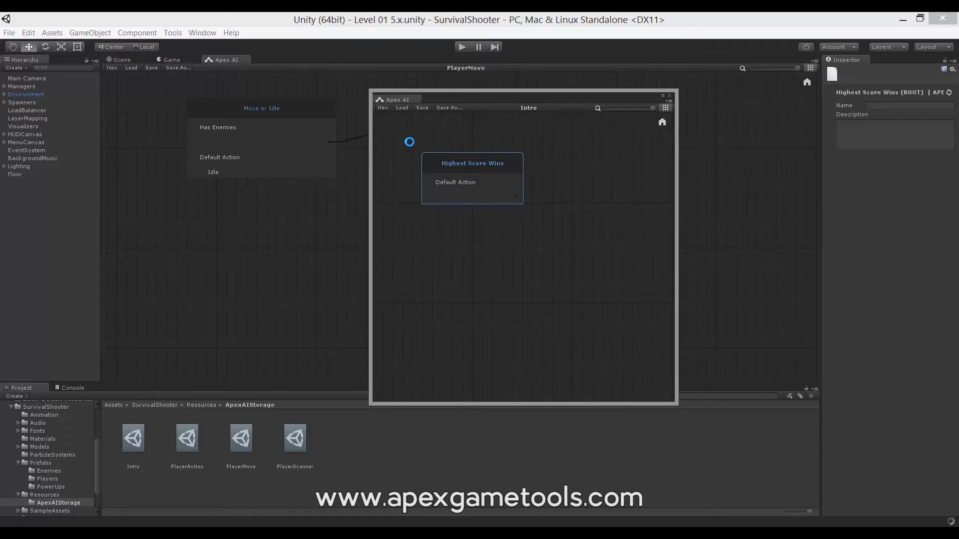
{"action": "left_click", "coordinate": [409, 142]}
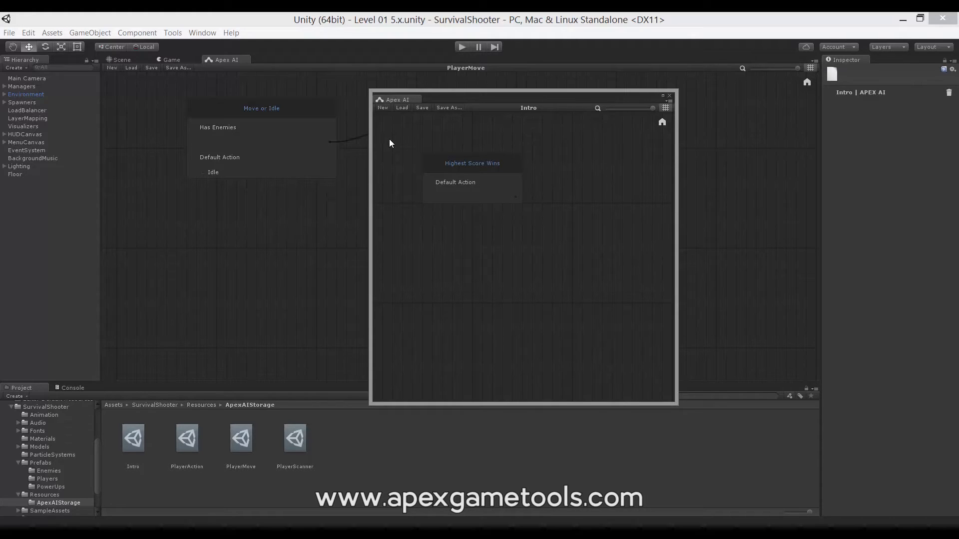
{"action": "left_click_drag", "start_coordinate": [397, 99], "coordinate": [300, 65]}
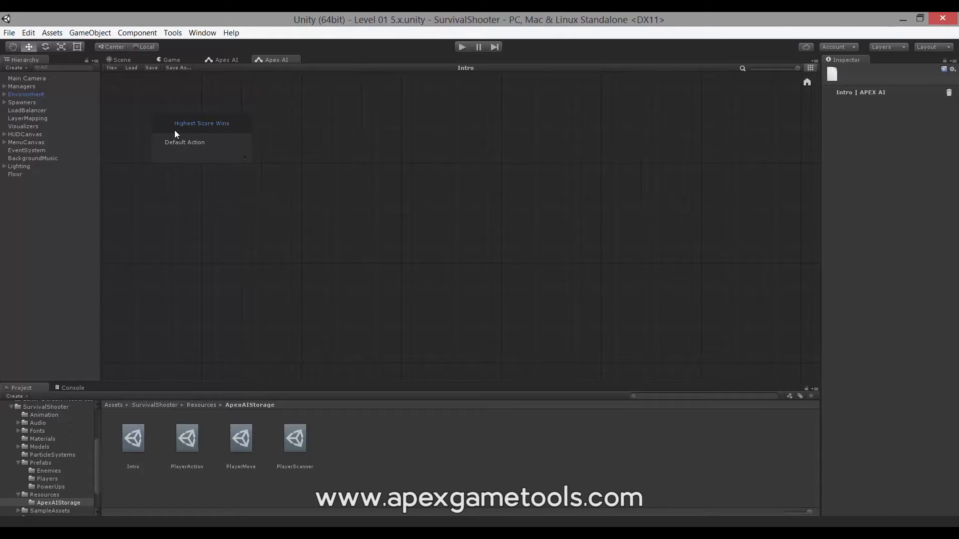
Step: Add a First Score Wins selector to the Intro AI and place it level with the Highest Score Wins selector
{"action": "left_click", "coordinate": [228, 122]}
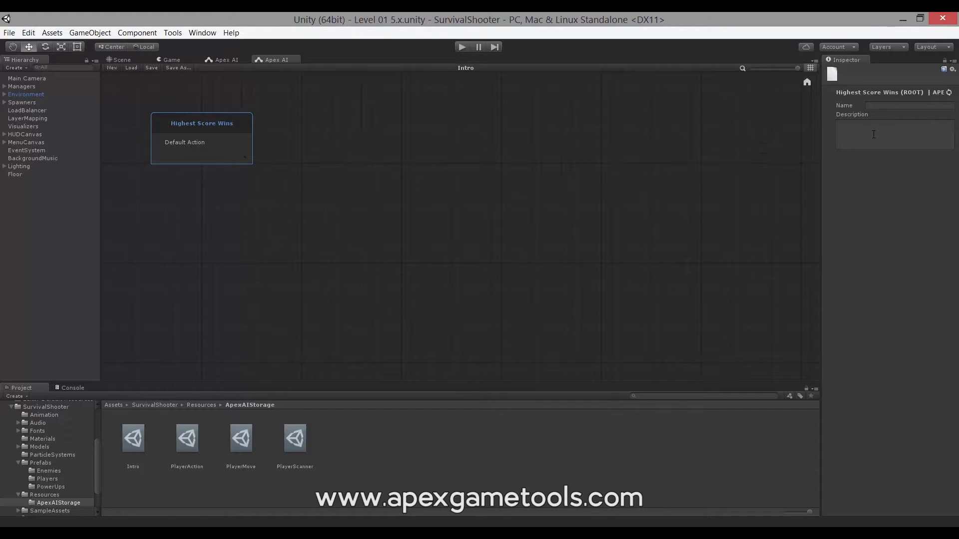
{"action": "left_click", "coordinate": [336, 135]}
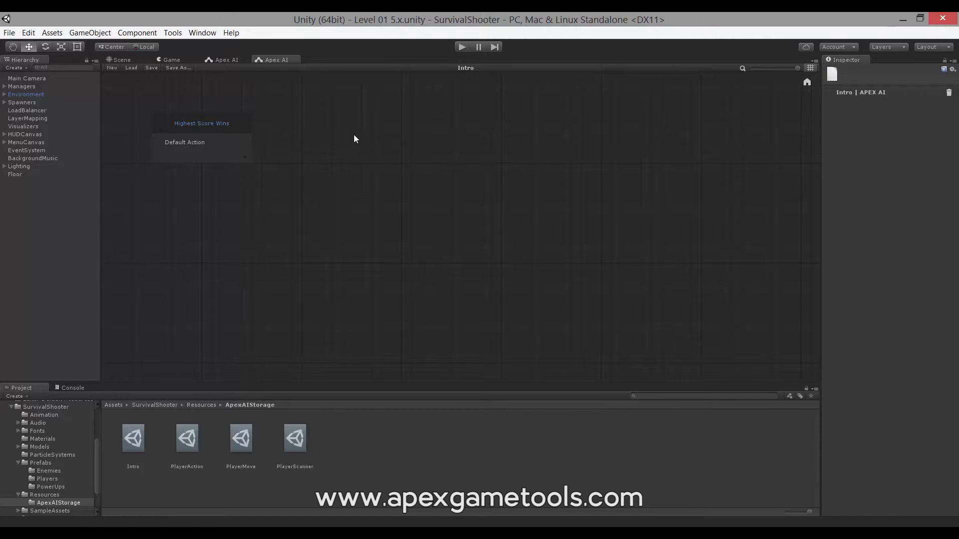
{"action": "right_click", "coordinate": [354, 137]}
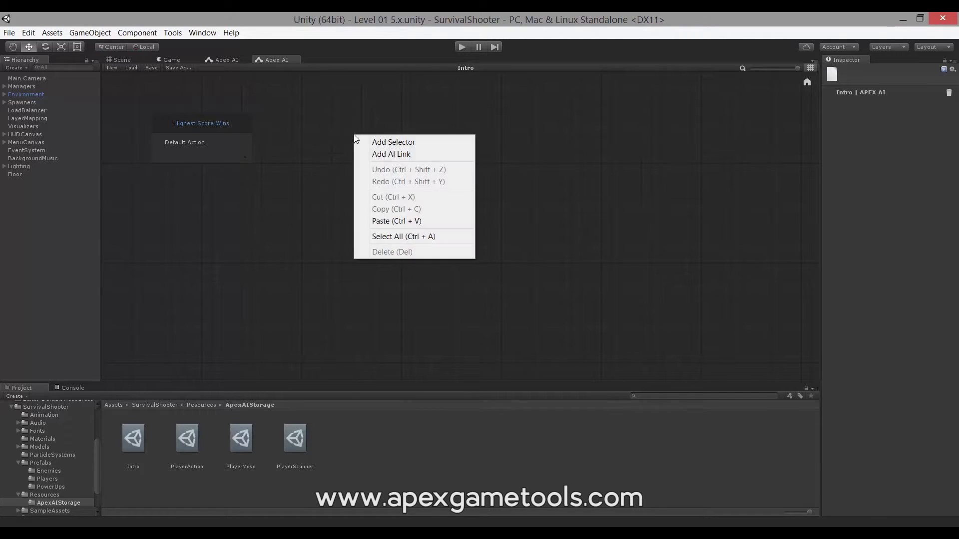
{"action": "left_click", "coordinate": [401, 145]}
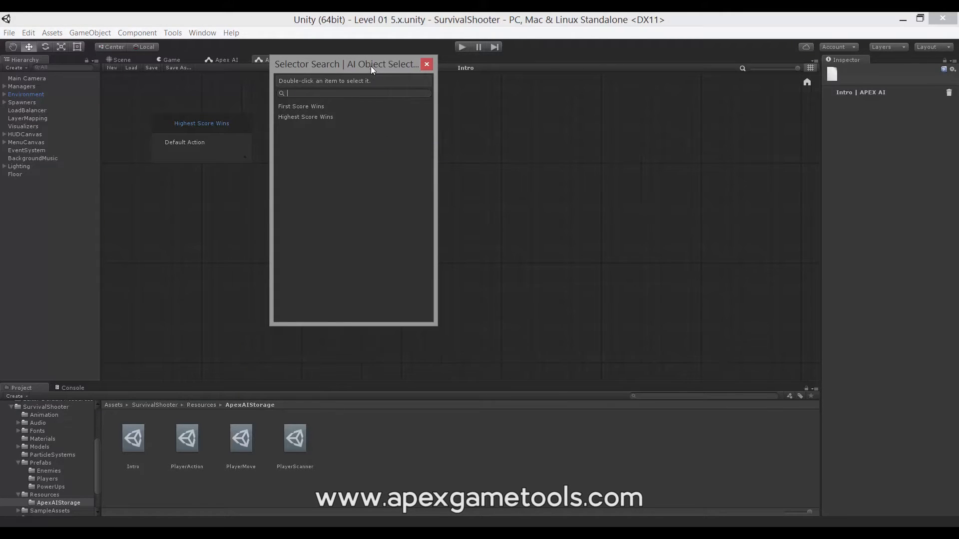
{"action": "left_click_drag", "start_coordinate": [370, 65], "coordinate": [436, 76]}
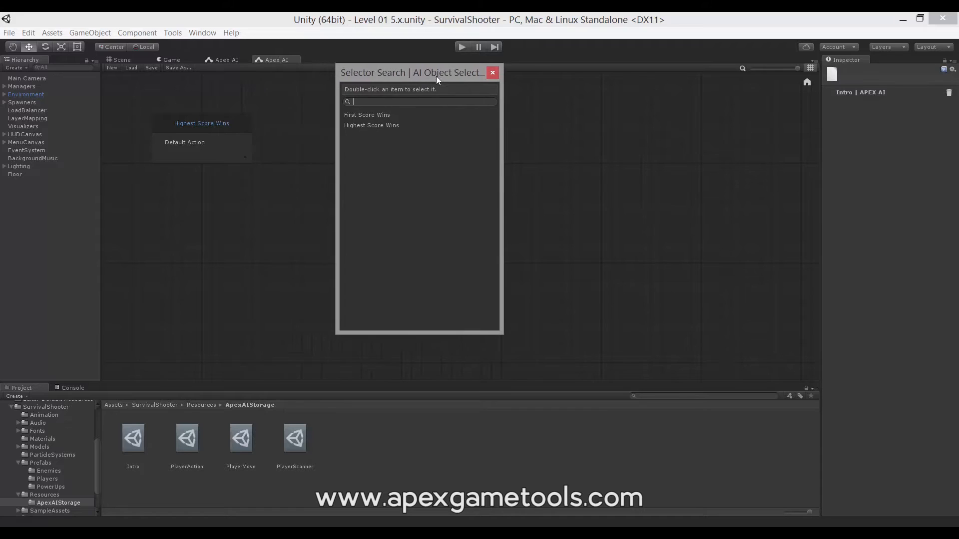
{"action": "double_click", "coordinate": [370, 115]}
{"action": "left_click_drag", "start_coordinate": [396, 146], "coordinate": [375, 122]}
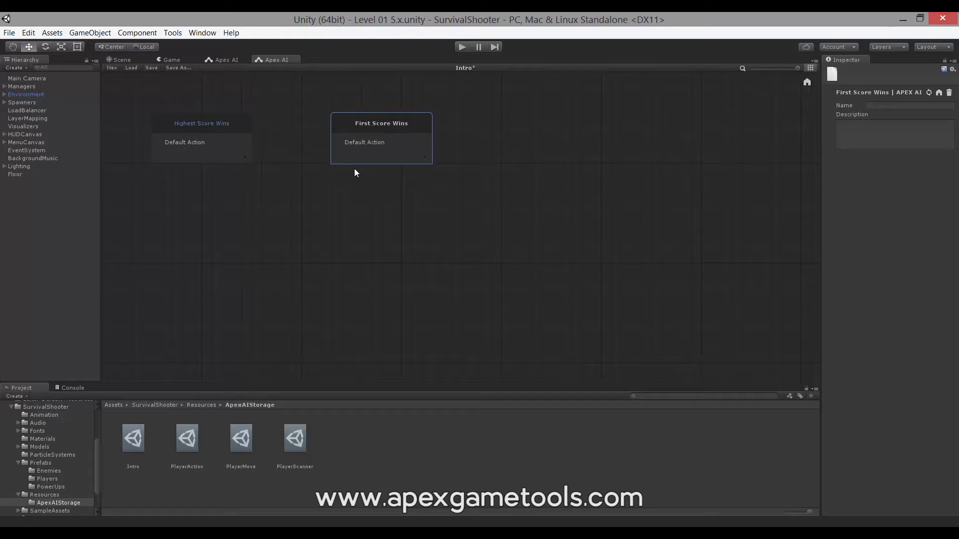
{"action": "left_click", "coordinate": [332, 177]}
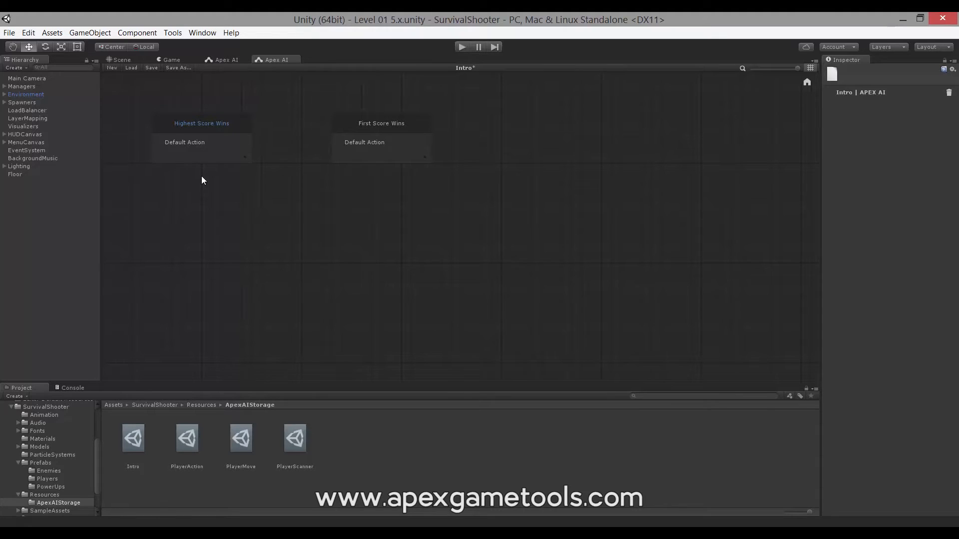
Step: Add an All or Nothing qualifier and a Fixed Score qualifier to the Highest Score Wins selector
{"action": "right_click", "coordinate": [213, 125]}
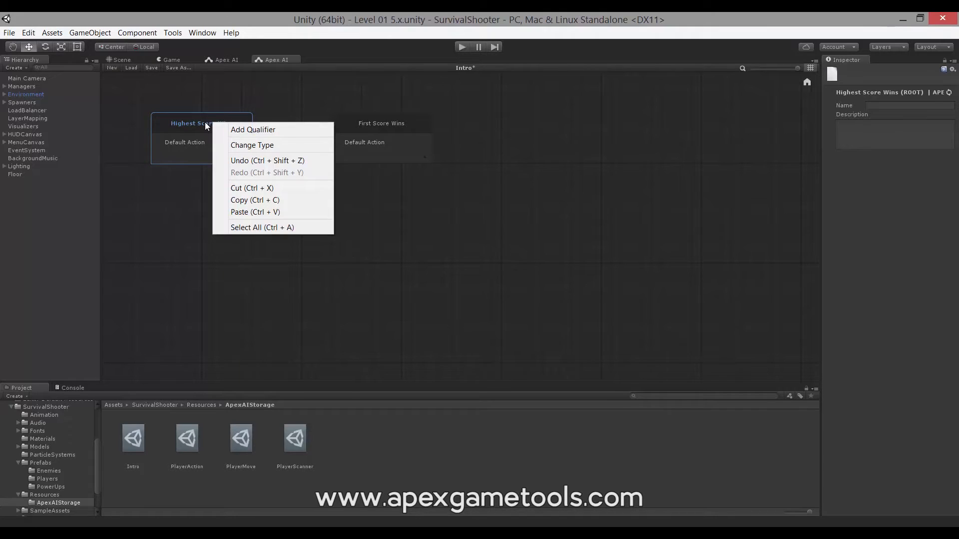
{"action": "left_click", "coordinate": [265, 130]}
{"action": "left_click_drag", "start_coordinate": [234, 64], "coordinate": [455, 88]}
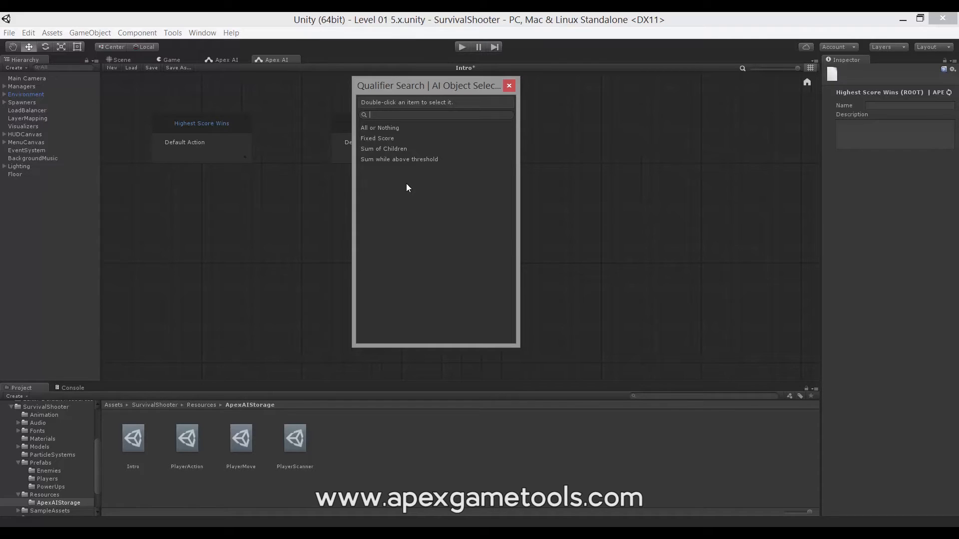
{"action": "double_click", "coordinate": [382, 126]}
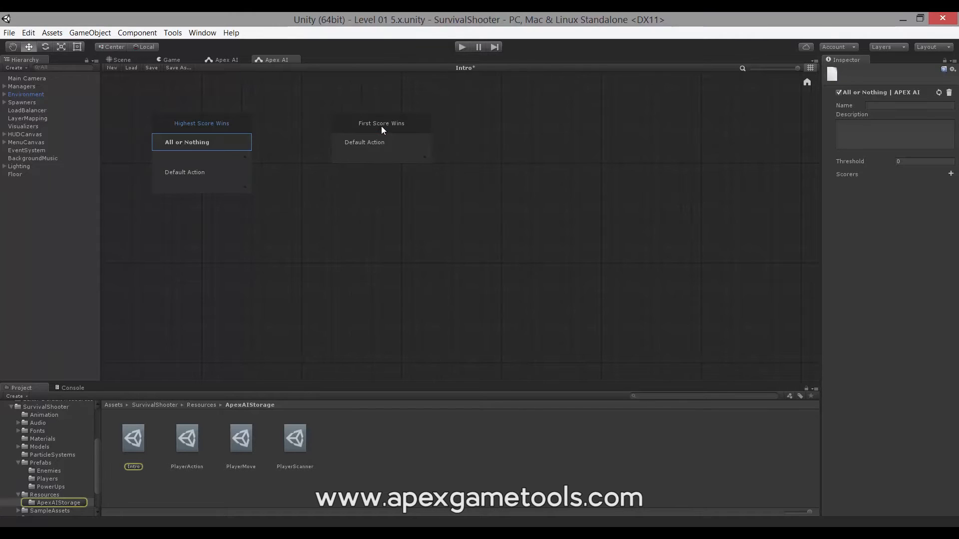
{"action": "left_click", "coordinate": [229, 124]}
{"action": "right_click", "coordinate": [230, 128]}
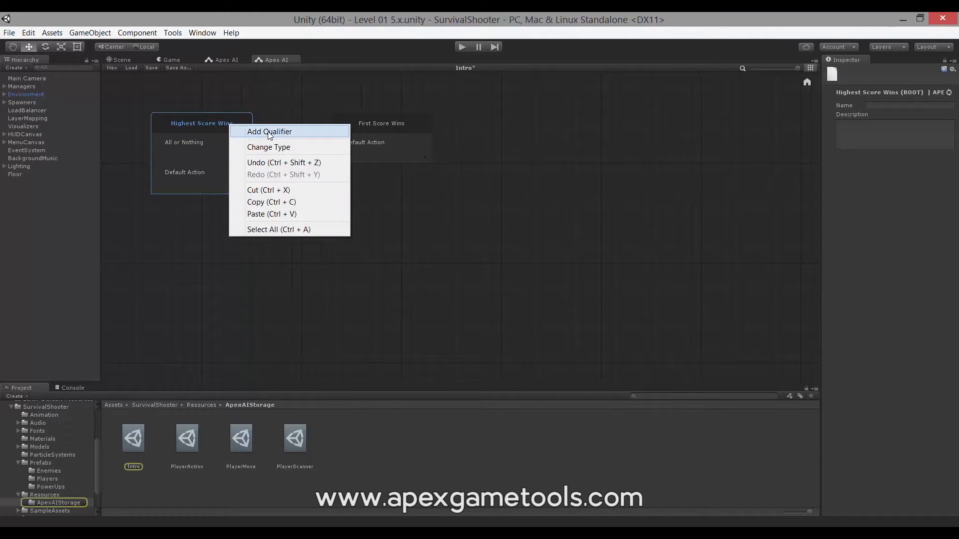
{"action": "left_click", "coordinate": [269, 133]}
{"action": "double_click", "coordinate": [181, 116]}
Step: Add a Sum of Children qualifier and a Sum while above threshold qualifier to the Highest Score Wins selector
{"action": "left_click", "coordinate": [201, 126]}
{"action": "right_click", "coordinate": [202, 125]}
{"action": "left_click", "coordinate": [244, 131]}
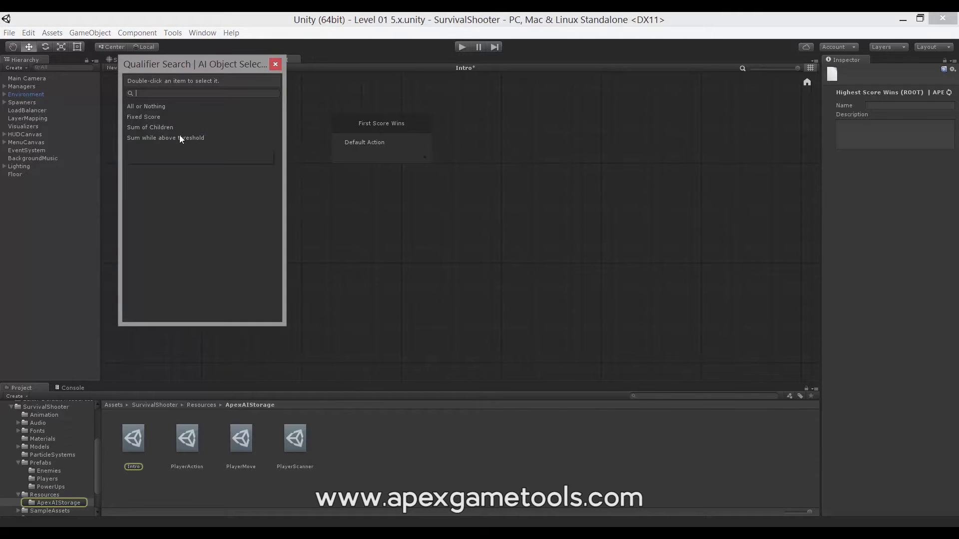
{"action": "double_click", "coordinate": [163, 127]}
{"action": "right_click", "coordinate": [214, 119]}
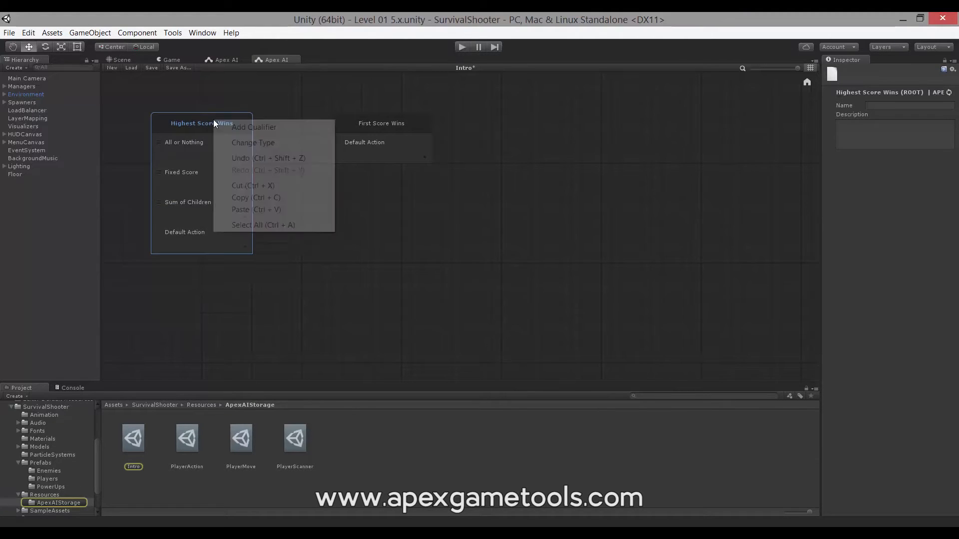
{"action": "left_click", "coordinate": [245, 130]}
{"action": "double_click", "coordinate": [181, 142]}
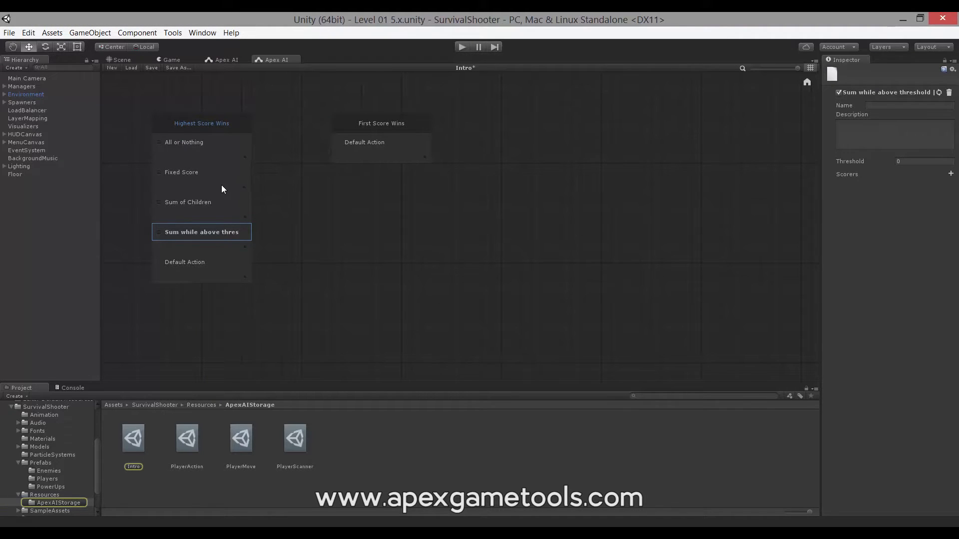
Step: Move the Fixed Score qualifier above All or Nothing, and inspect the First Score Wins selector and its default action
{"action": "left_click_drag", "start_coordinate": [157, 174], "coordinate": [160, 144]}
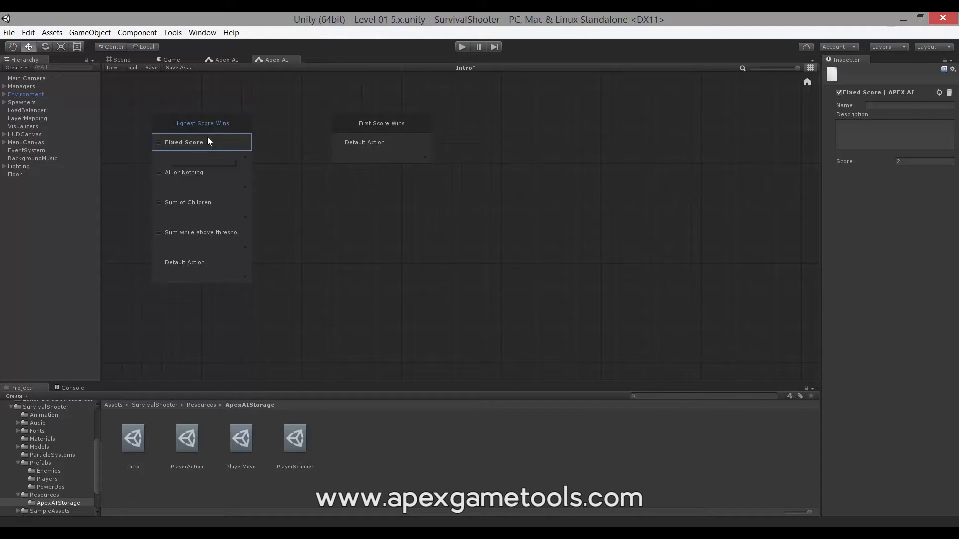
{"action": "left_click", "coordinate": [389, 131]}
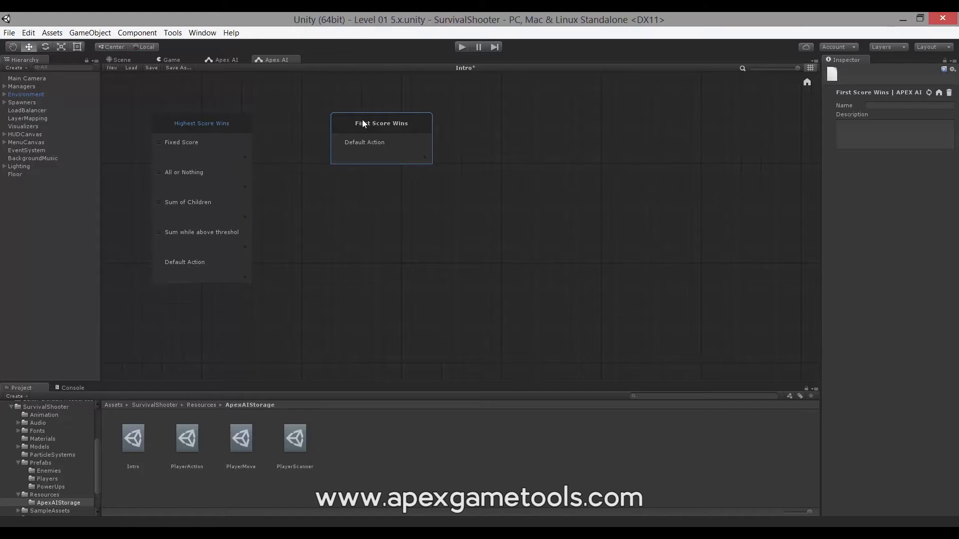
{"action": "left_click", "coordinate": [363, 144]}
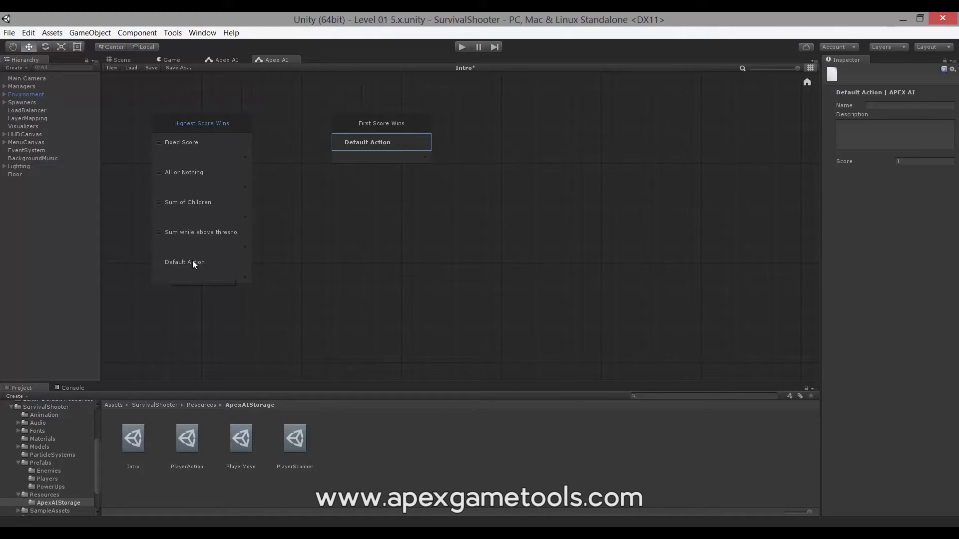
{"action": "left_click", "coordinate": [379, 125]}
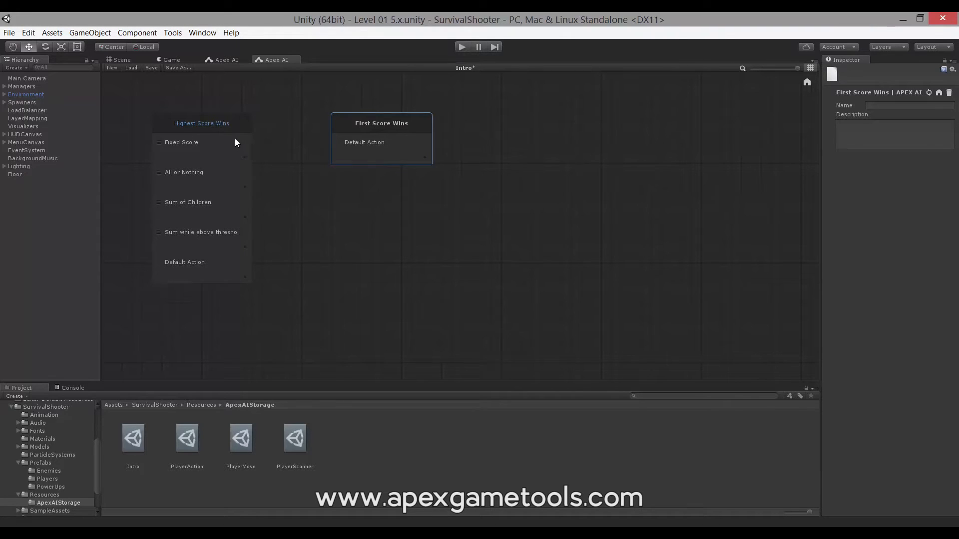
Step: Add the Has Attack Target and Has Enemies scorers to the All or Nothing qualifier
{"action": "left_click", "coordinate": [177, 175]}
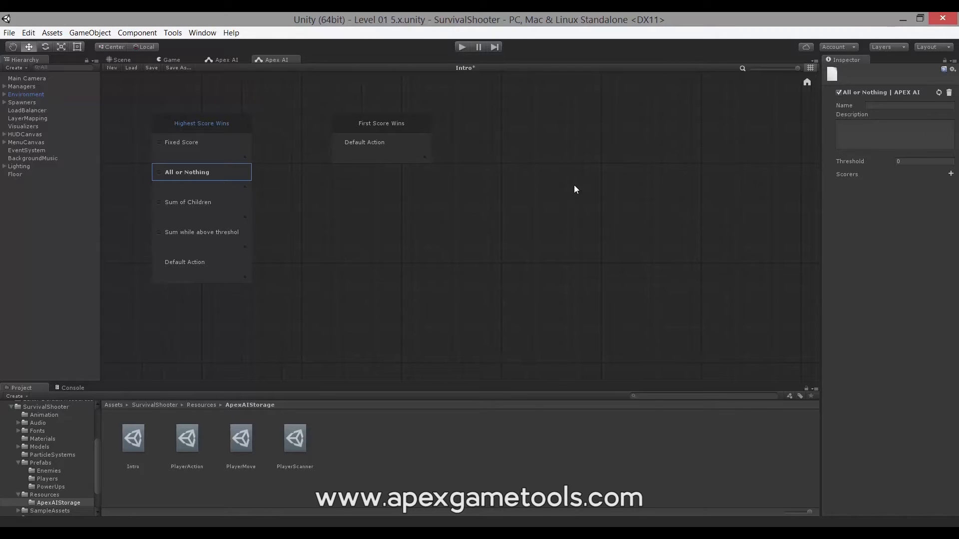
{"action": "left_click", "coordinate": [950, 175]}
{"action": "left_click_drag", "start_coordinate": [852, 64], "coordinate": [681, 102]}
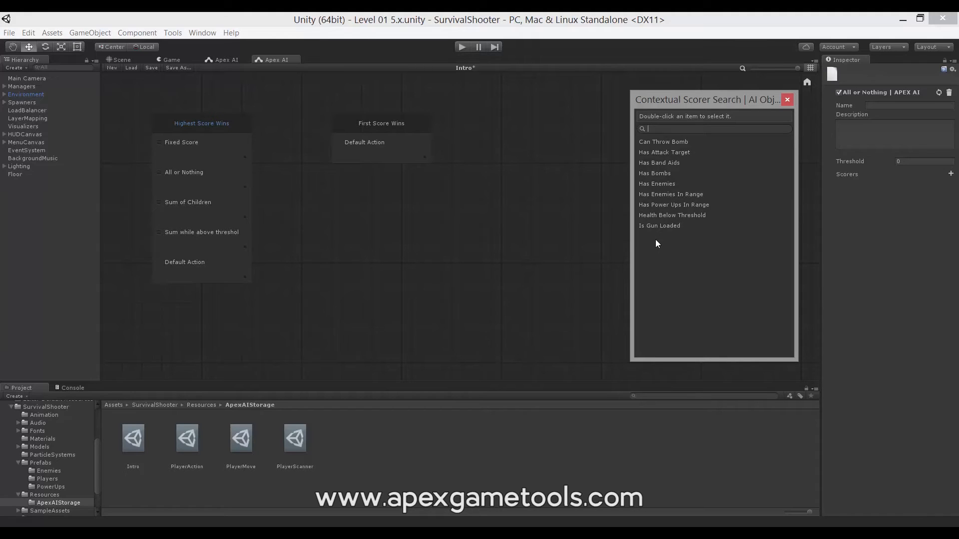
{"action": "key", "text": "ctrl+s"}
{"action": "double_click", "coordinate": [661, 153]}
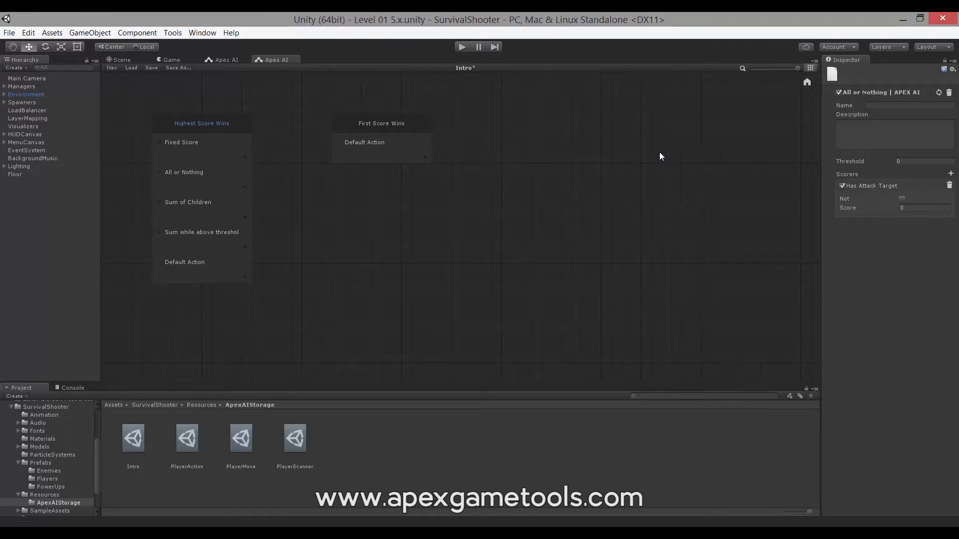
{"action": "left_click", "coordinate": [948, 174]}
{"action": "double_click", "coordinate": [826, 146]}
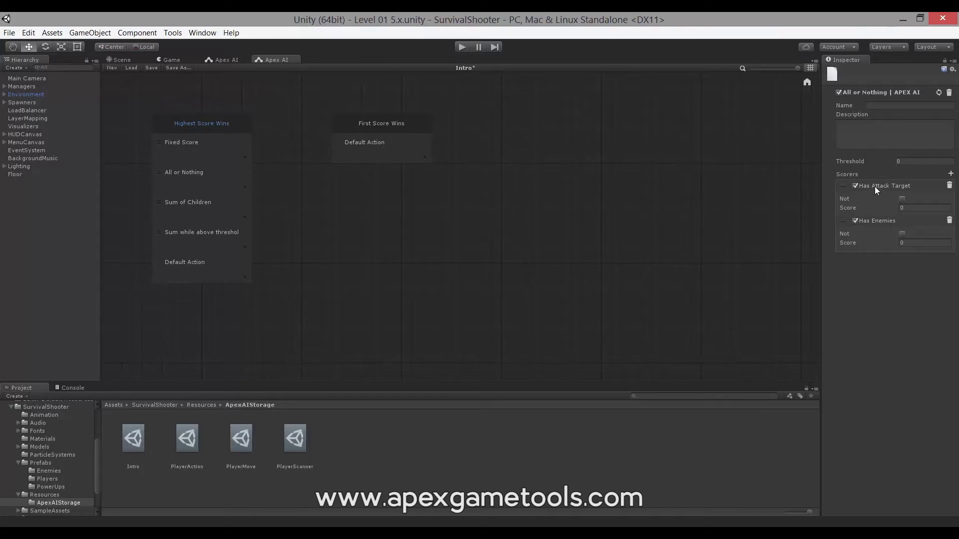
Step: Set the All or Nothing qualifier's threshold to 10 and the scores of Has Attack Target and Has Enemies to 11 each
{"action": "left_click", "coordinate": [911, 162]}
{"action": "left_click", "coordinate": [908, 208]}
{"action": "type", "text": "1"}
{"action": "left_click", "coordinate": [908, 243]}
{"action": "left_click", "coordinate": [917, 208]}
{"action": "type", "text": "11"}
{"action": "left_click", "coordinate": [921, 242]}
{"action": "type", "text": "11"}
{"action": "left_click", "coordinate": [917, 208]}
Step: Add the Has Bombs, Has Enemies In Range and Has Enemies scorers to the Sum while above threshold qualifier
{"action": "left_click", "coordinate": [184, 202]}
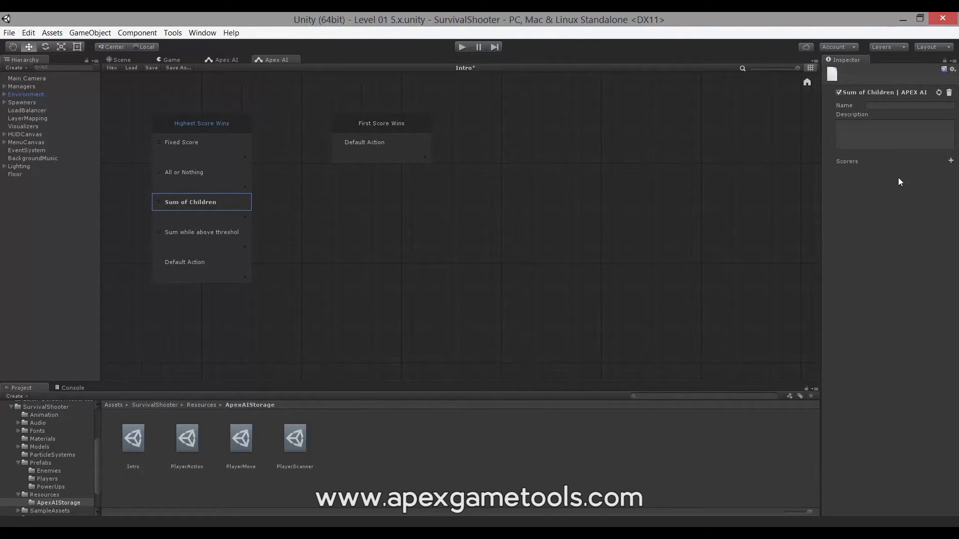
{"action": "left_click", "coordinate": [177, 234]}
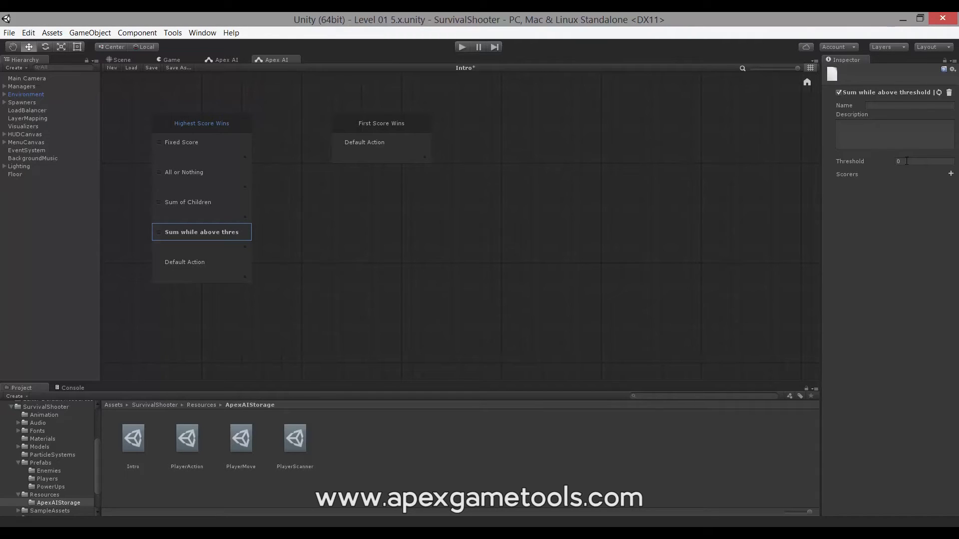
{"action": "left_click", "coordinate": [950, 173]}
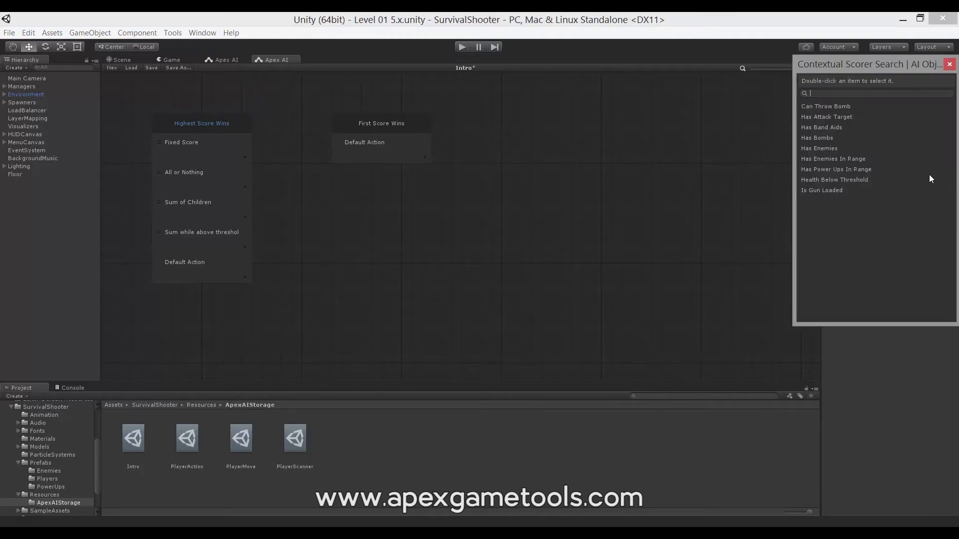
{"action": "double_click", "coordinate": [821, 139]}
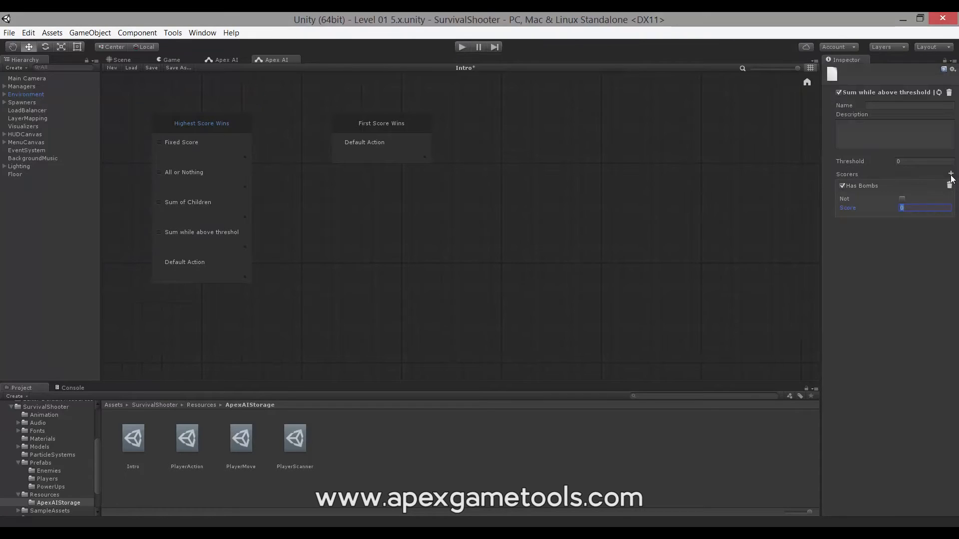
{"action": "left_click", "coordinate": [951, 175]}
{"action": "double_click", "coordinate": [823, 160]}
{"action": "left_click", "coordinate": [951, 175]}
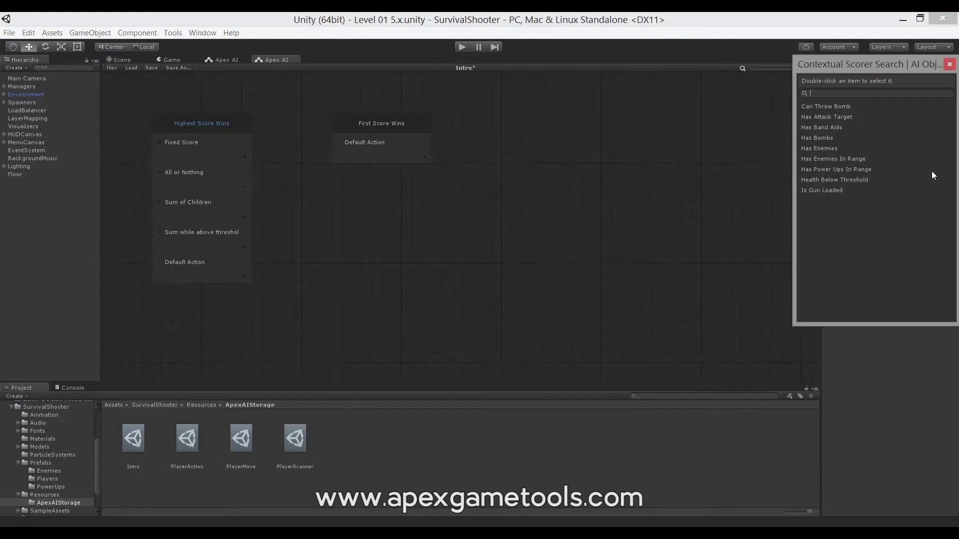
{"action": "double_click", "coordinate": [832, 148]}
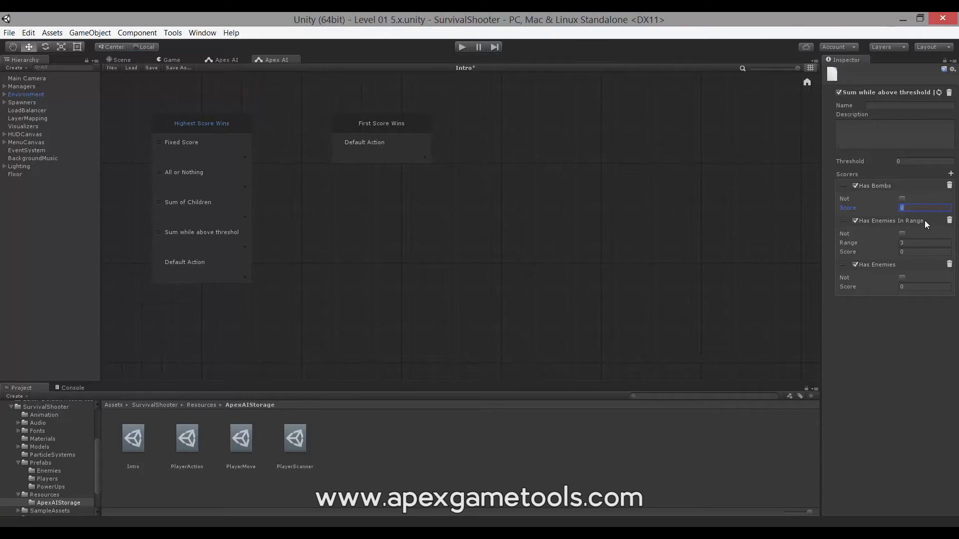
Step: Set the Has Bombs, Has Enemies In Range and Has Enemies scores to 1, 2 and 3, the threshold to 2, and move Has Enemies first
{"action": "type", "text": "1"}
{"action": "key", "text": "Tab"}
{"action": "key", "text": "Tab"}
{"action": "type", "text": "2"}
{"action": "key", "text": "Tab"}
{"action": "left_click", "coordinate": [910, 162]}
{"action": "type", "text": "2"}
{"action": "left_click", "coordinate": [920, 206]}
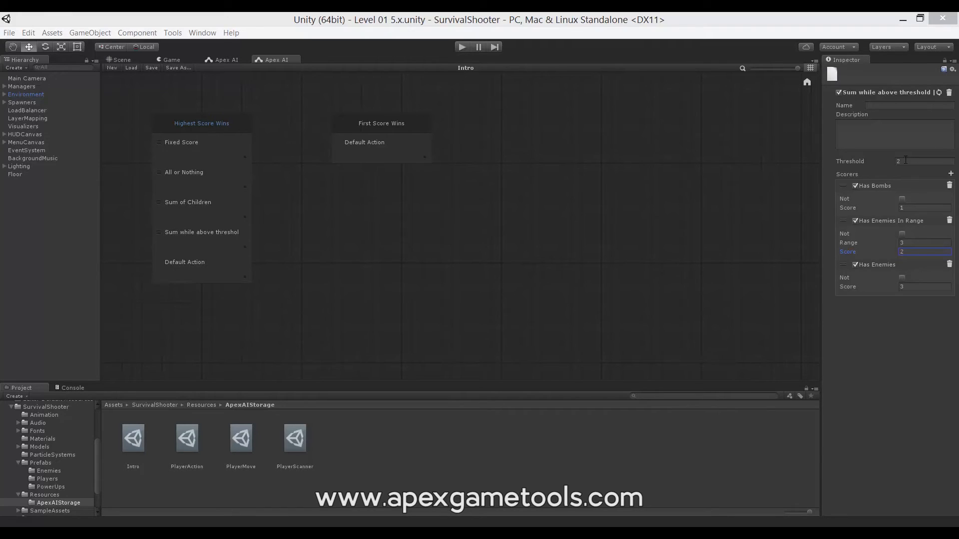
{"action": "left_click_drag", "start_coordinate": [843, 264], "coordinate": [843, 189]}
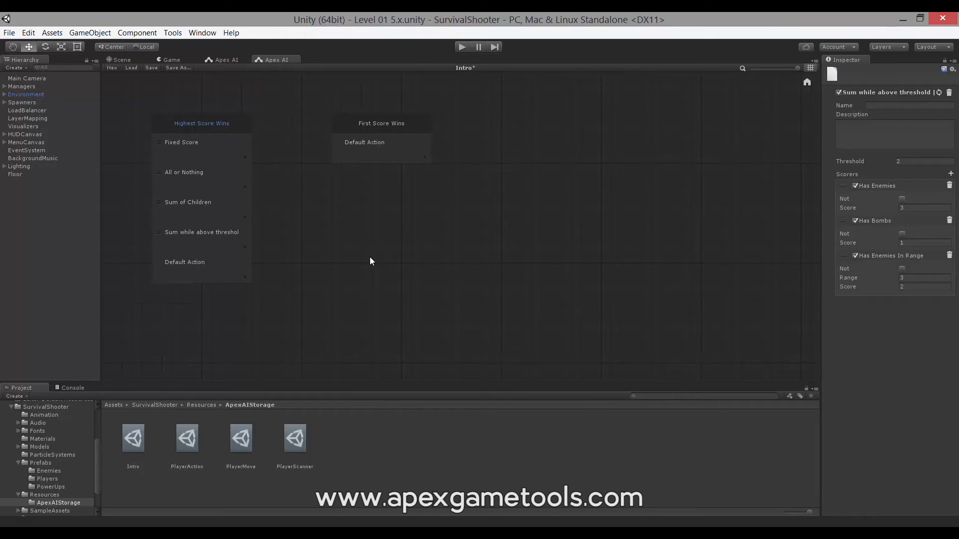
Step: Add a Composite Action to the Fixed Score qualifier of the Highest Score Wins selector
{"action": "left_click", "coordinate": [190, 262]}
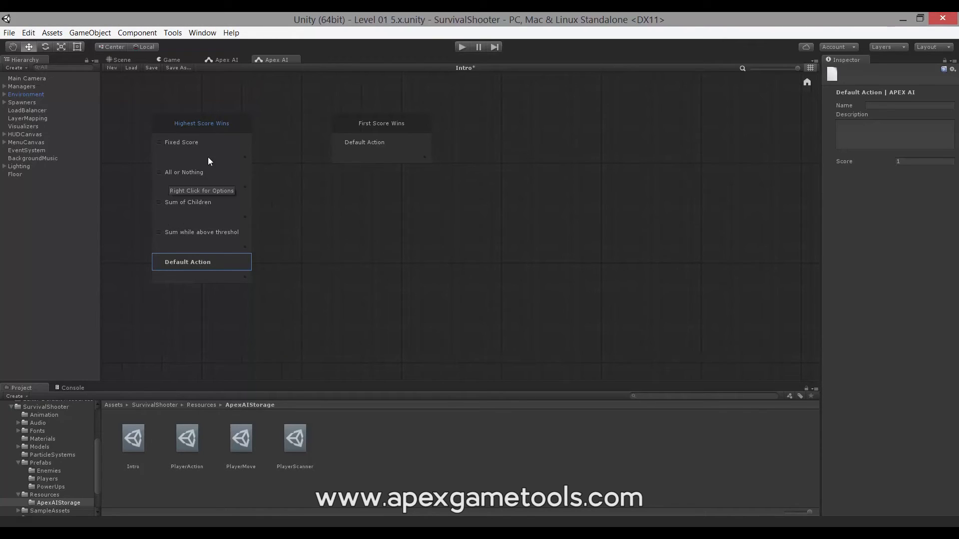
{"action": "right_click", "coordinate": [191, 146]}
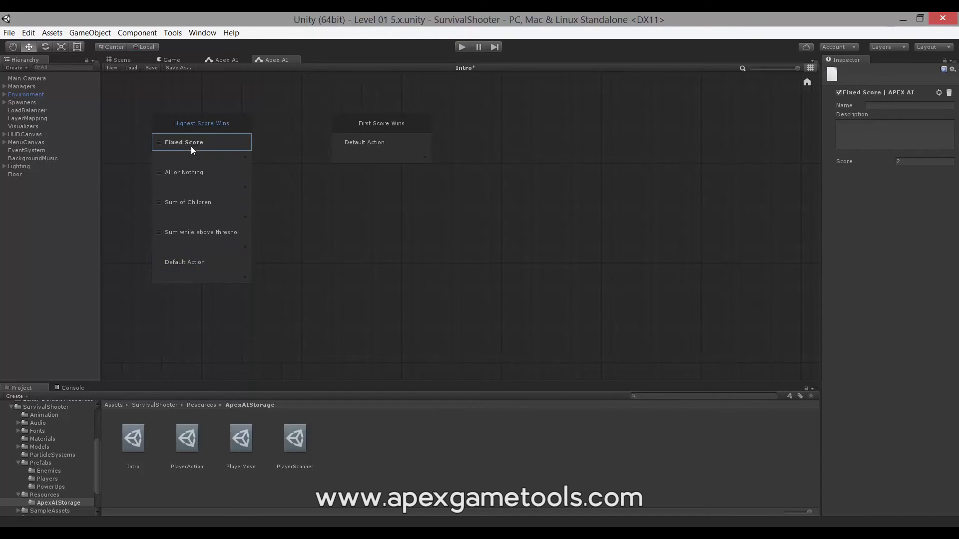
{"action": "left_click", "coordinate": [223, 154]}
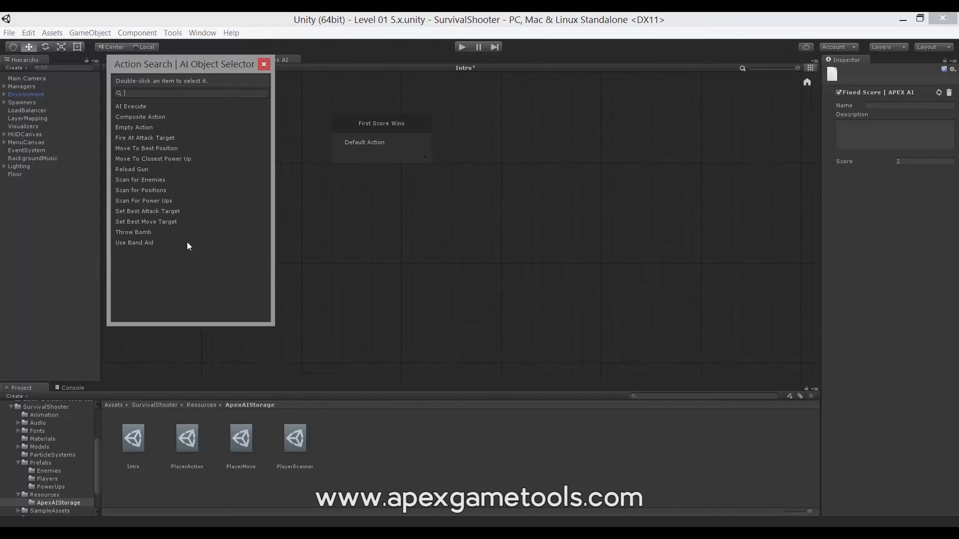
{"action": "left_click", "coordinate": [142, 118]}
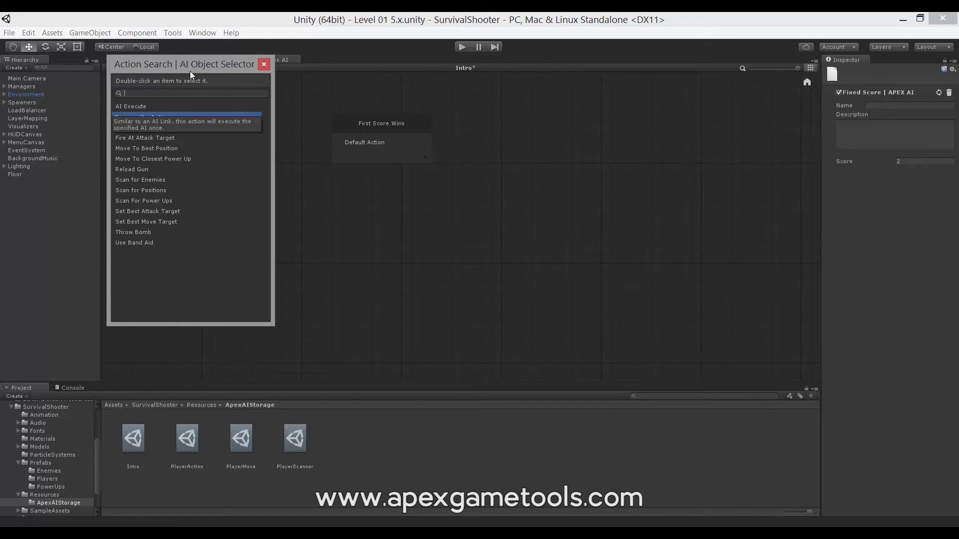
{"action": "left_click_drag", "start_coordinate": [190, 68], "coordinate": [426, 105]}
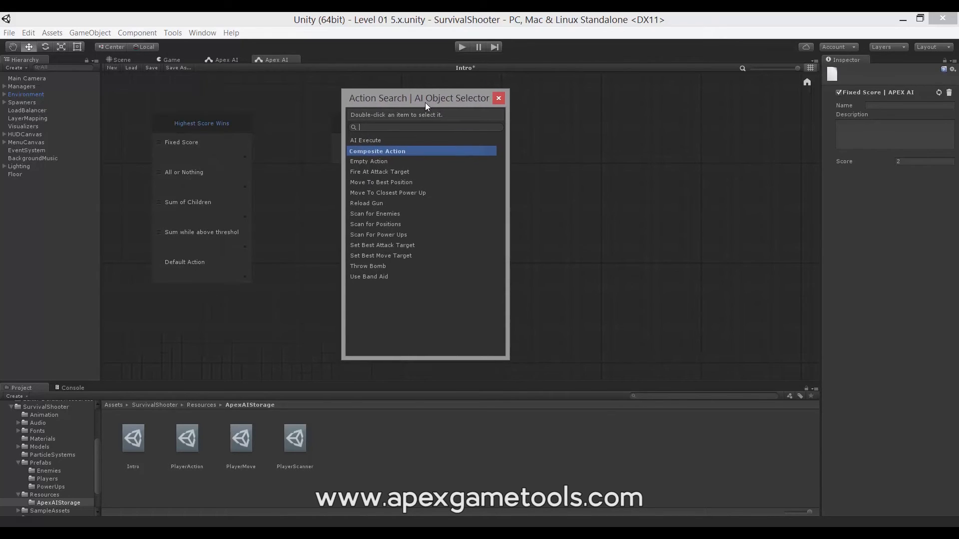
{"action": "double_click", "coordinate": [381, 151]}
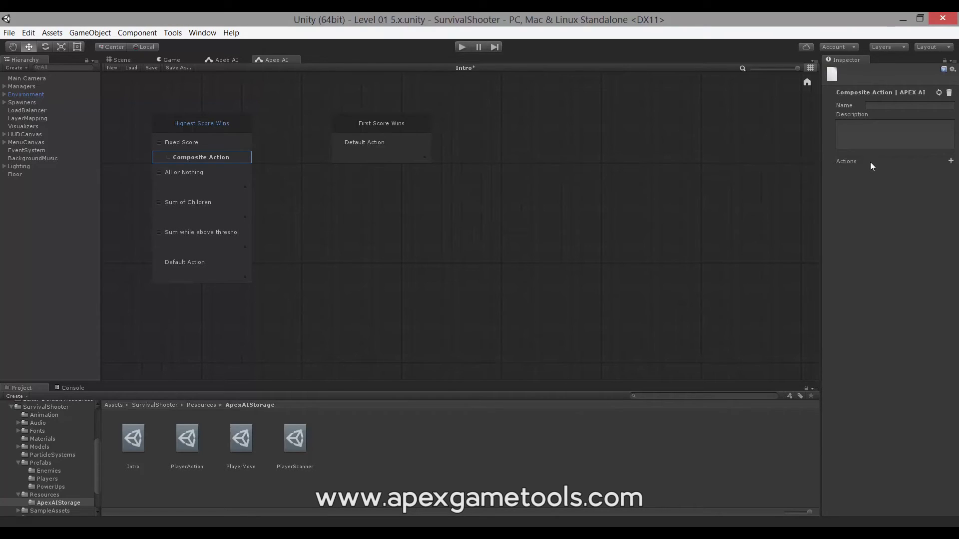
Step: Add the Fire At Attack Target and Move To Closest Power Up actions to the Composite Action
{"action": "left_click", "coordinate": [951, 161]}
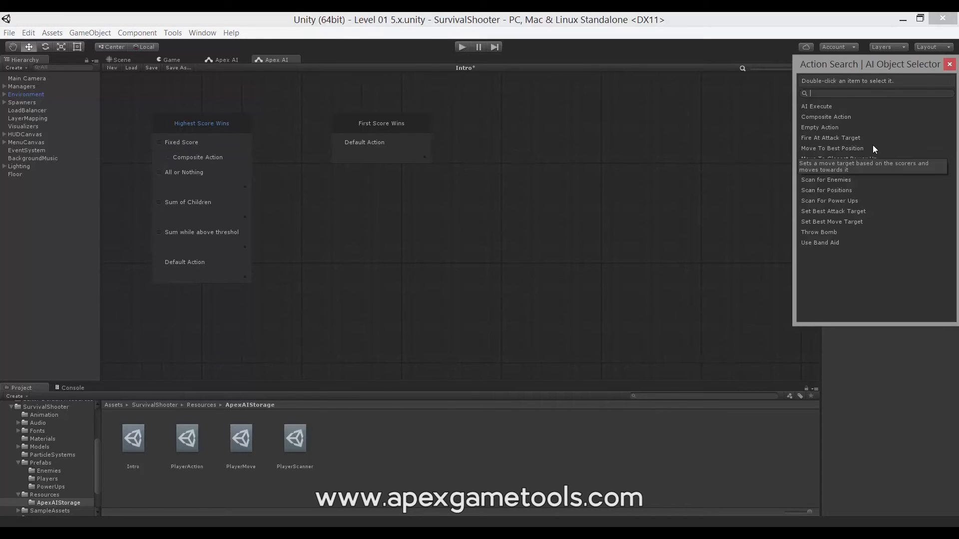
{"action": "double_click", "coordinate": [823, 139]}
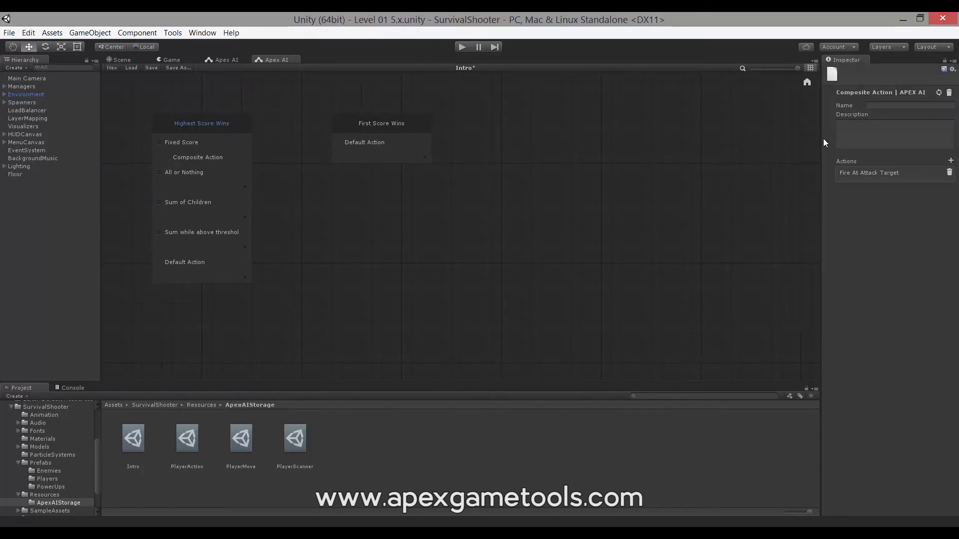
{"action": "left_click", "coordinate": [951, 161]}
{"action": "double_click", "coordinate": [842, 164]}
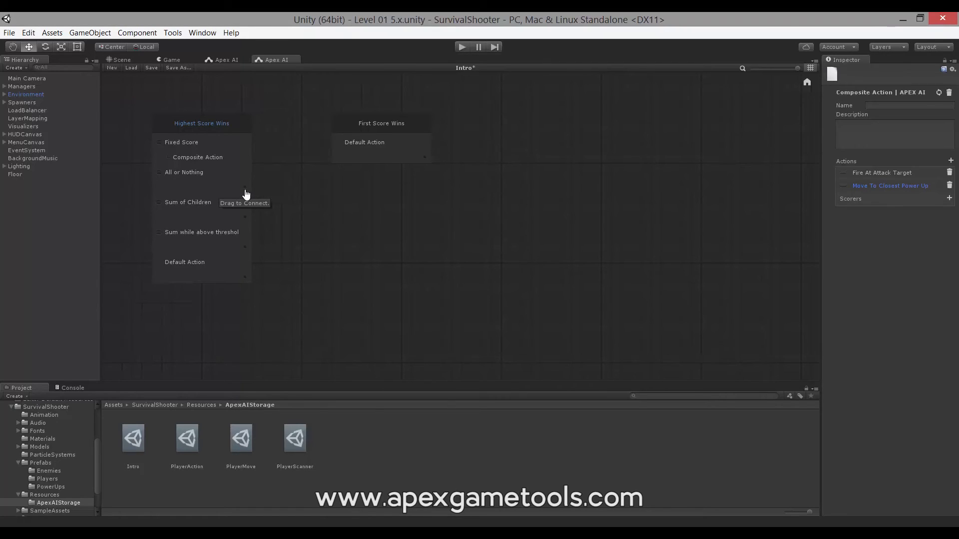
Step: Connect the All or Nothing qualifier to the First Score Wins selector
{"action": "left_click_drag", "start_coordinate": [246, 192], "coordinate": [356, 124]}
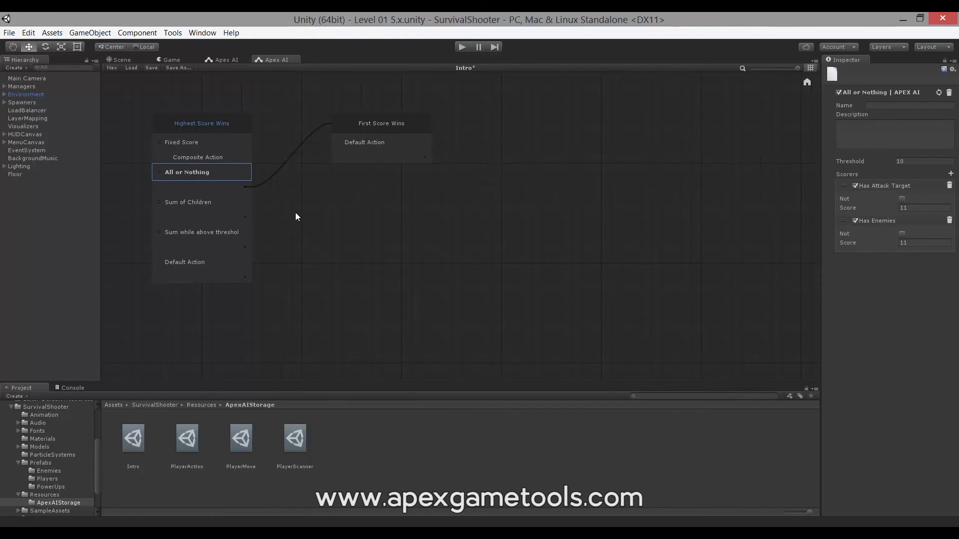
{"action": "left_click", "coordinate": [367, 144]}
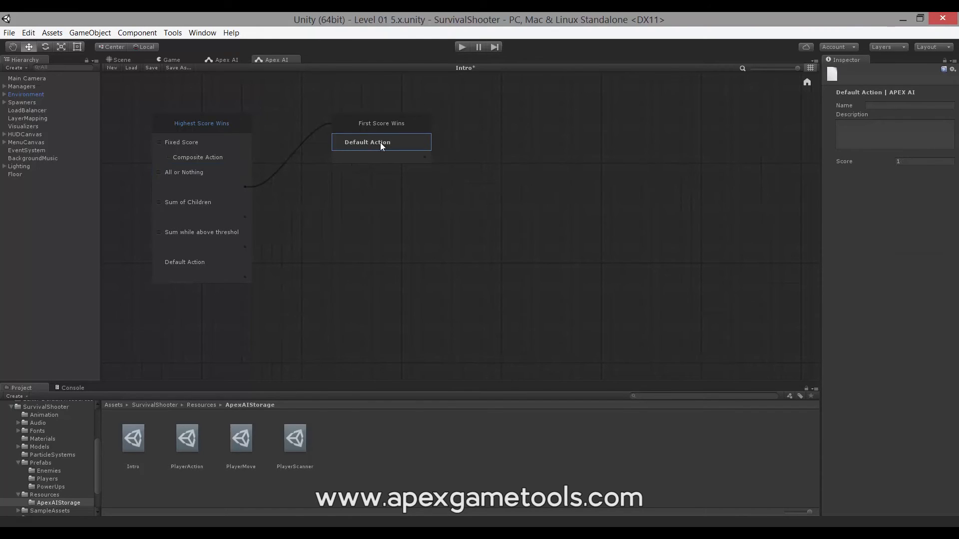
{"action": "right_click", "coordinate": [377, 143]}
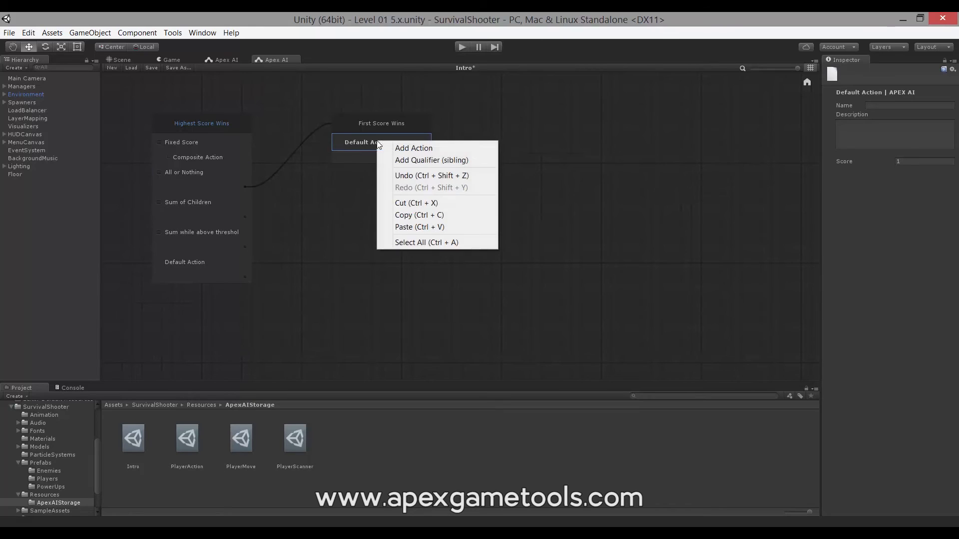
{"action": "left_click", "coordinate": [408, 149]}
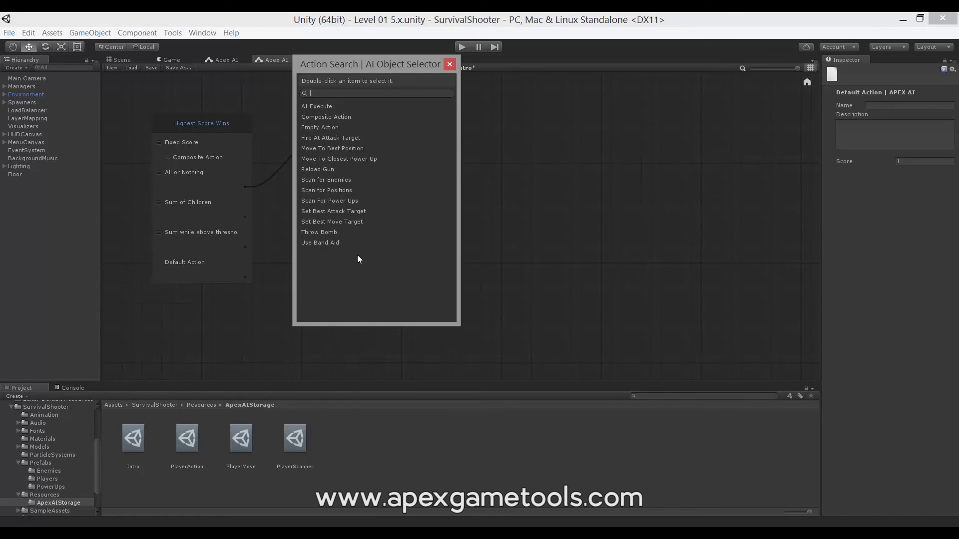
{"action": "left_click", "coordinate": [452, 61]}
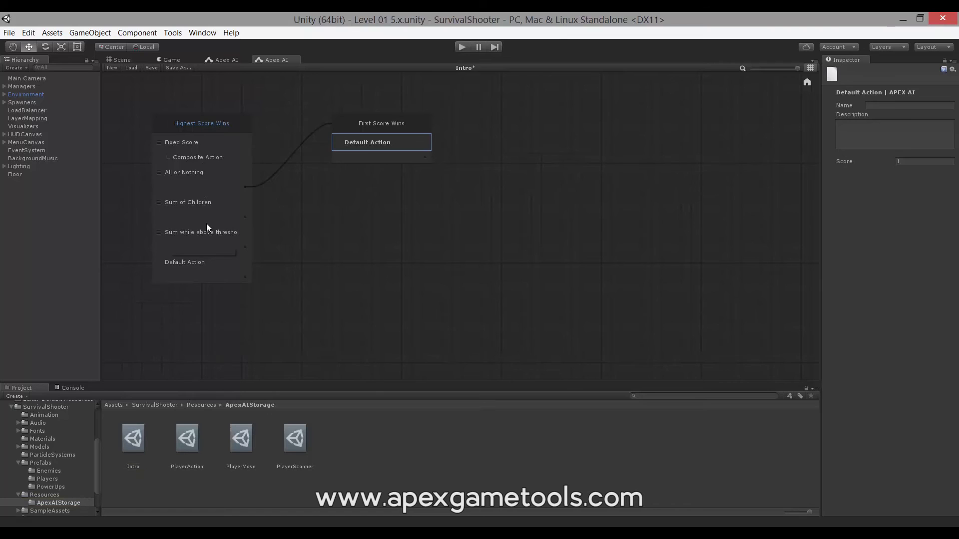
Step: Try to replace the All or Nothing qualifier's connection with the Move To Best Position action
{"action": "left_click", "coordinate": [188, 173]}
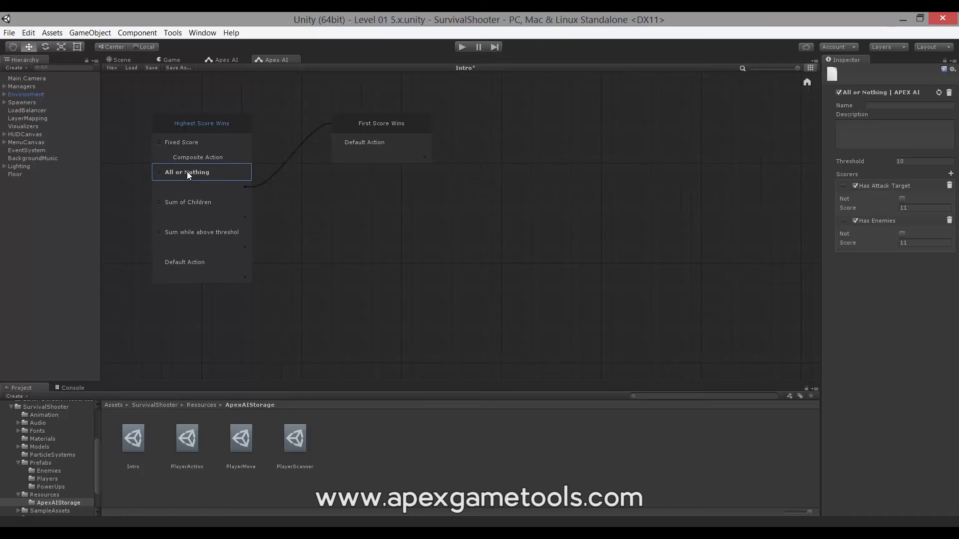
{"action": "right_click", "coordinate": [187, 172]}
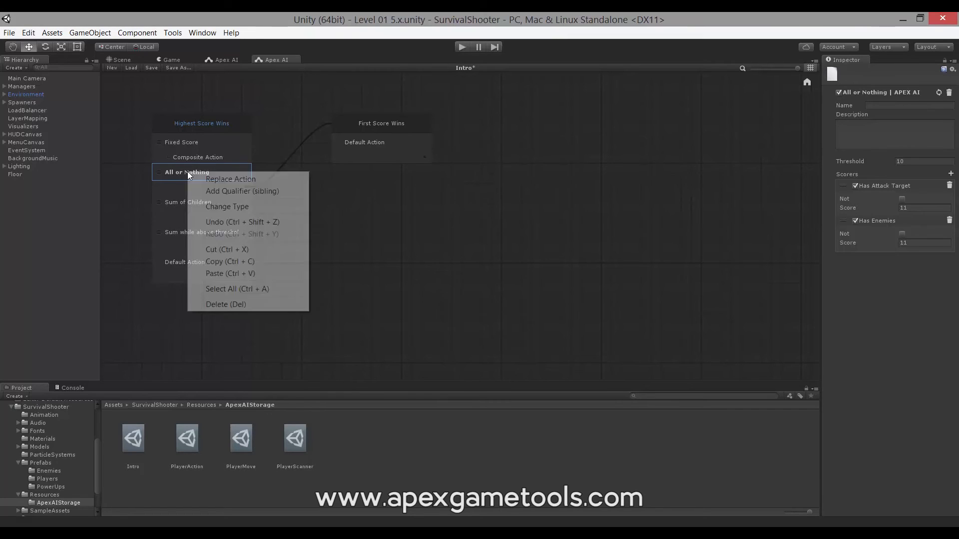
{"action": "left_click", "coordinate": [232, 179]}
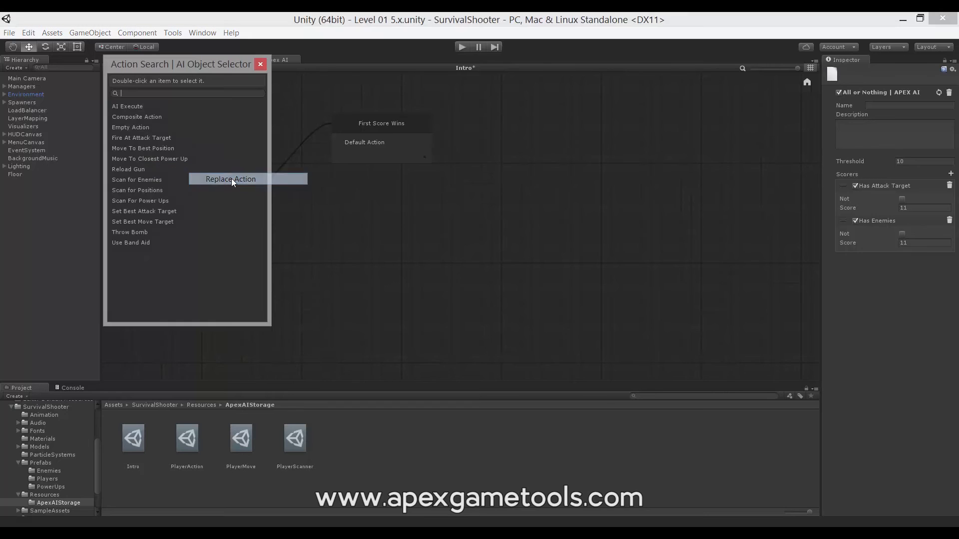
{"action": "left_click_drag", "start_coordinate": [218, 74], "coordinate": [395, 98]}
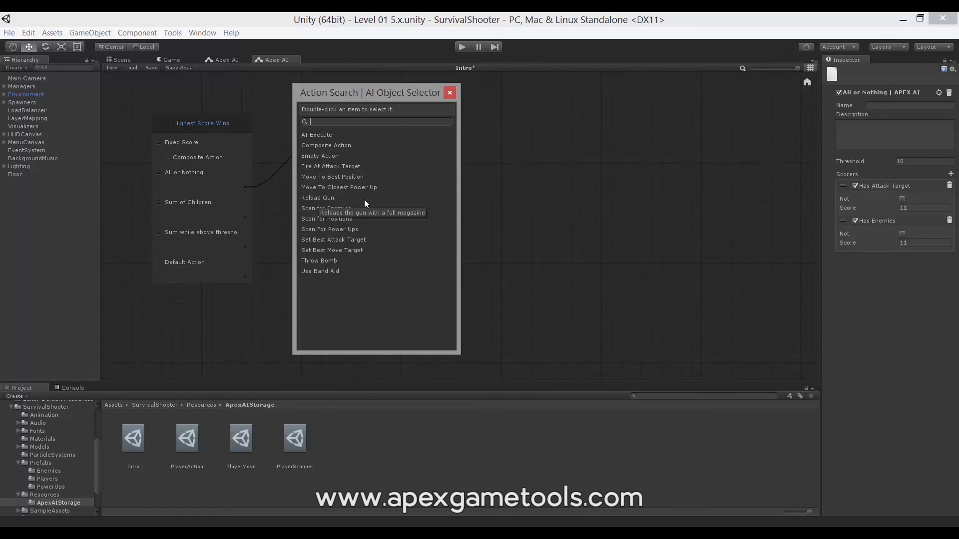
{"action": "double_click", "coordinate": [334, 178]}
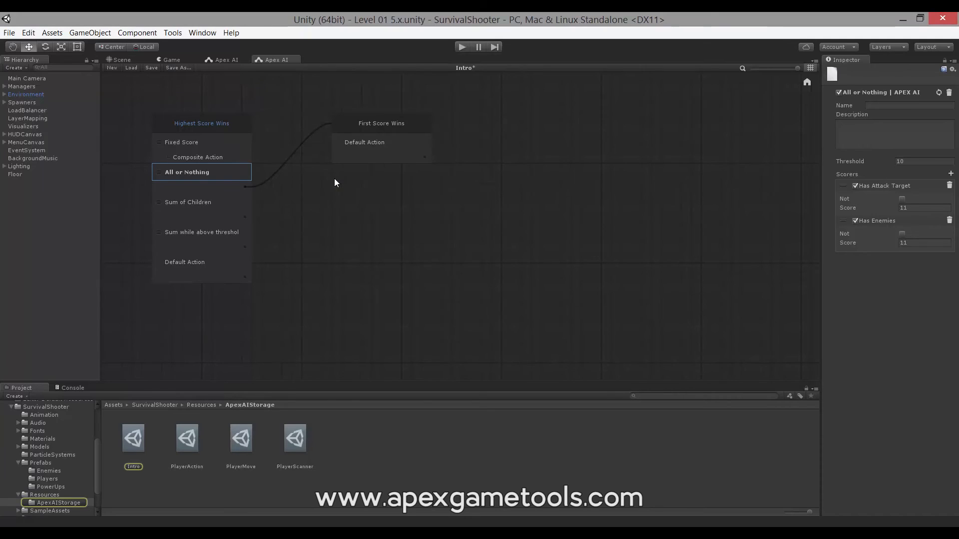
Step: Add the Move To Best Position action to the Sum of Children qualifier and save the AI
{"action": "left_click", "coordinate": [195, 203]}
{"action": "right_click", "coordinate": [195, 202]}
{"action": "left_click", "coordinate": [234, 210]}
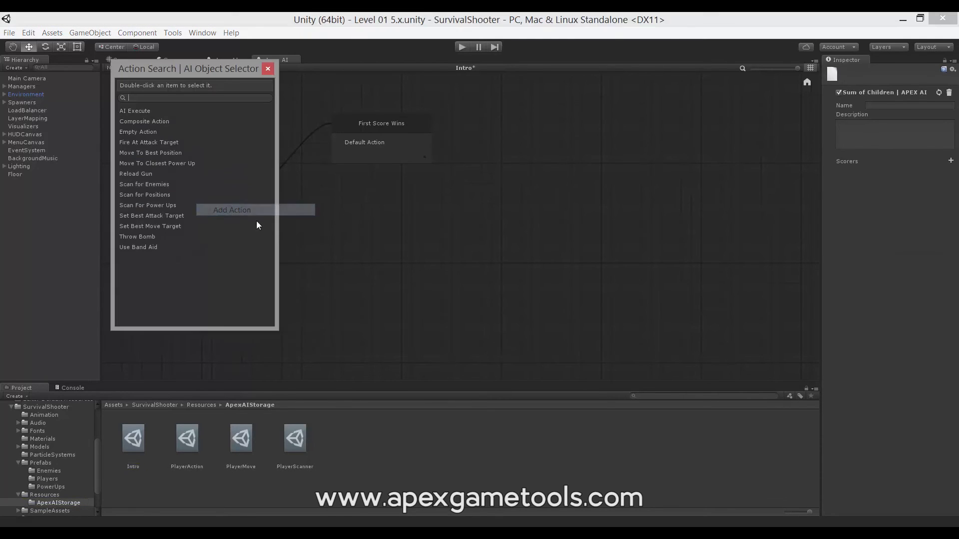
{"action": "double_click", "coordinate": [147, 152]}
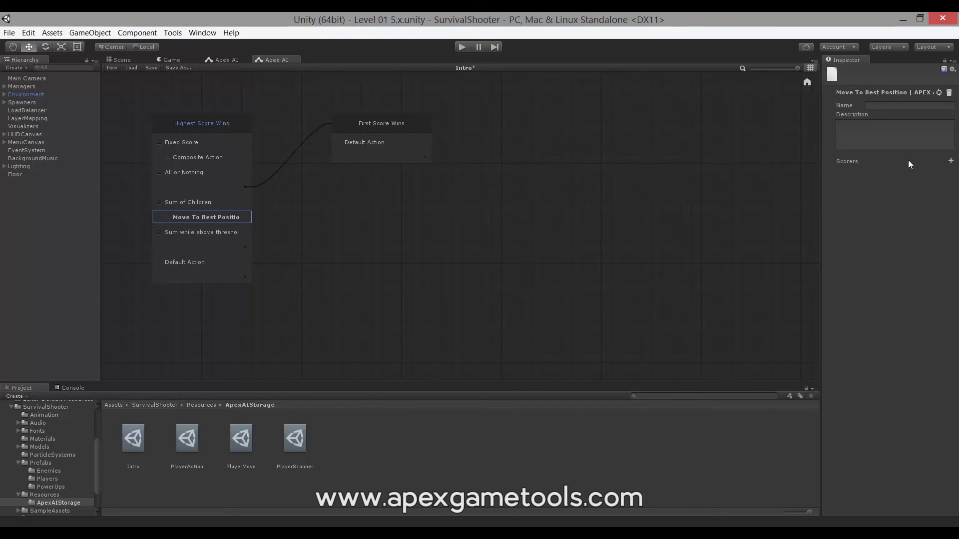
{"action": "key", "text": "ctrl+s"}
{"action": "left_click", "coordinate": [950, 160]}
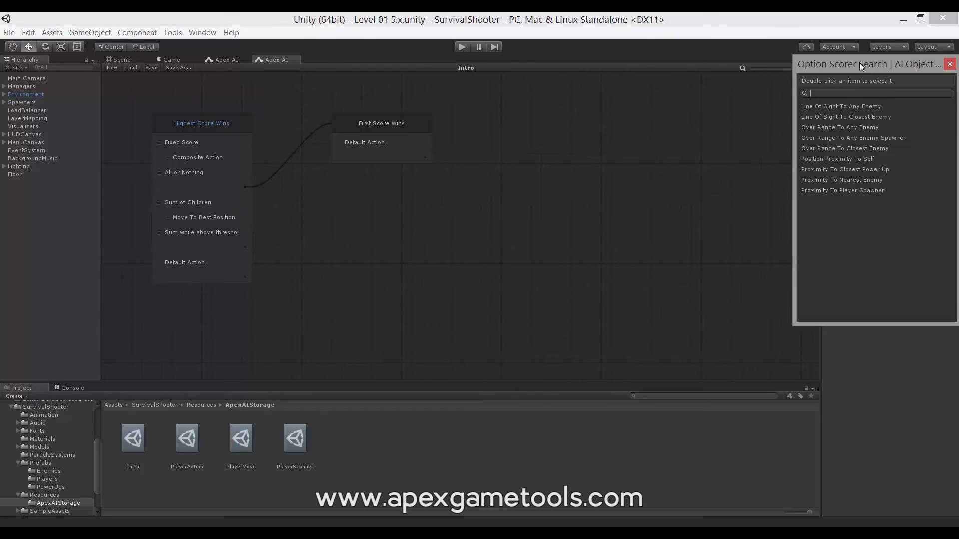
{"action": "left_click_drag", "start_coordinate": [834, 73], "coordinate": [634, 103]}
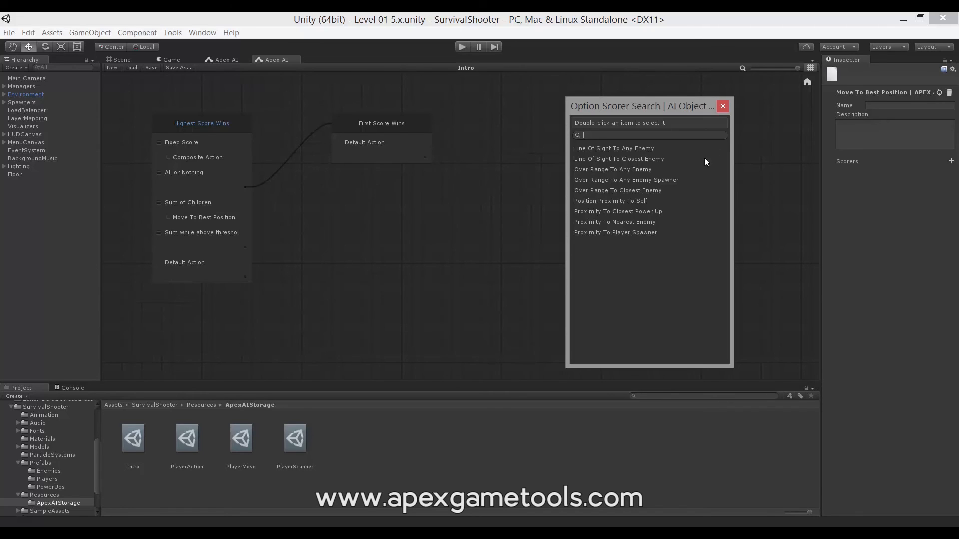
{"action": "left_click", "coordinate": [724, 107]}
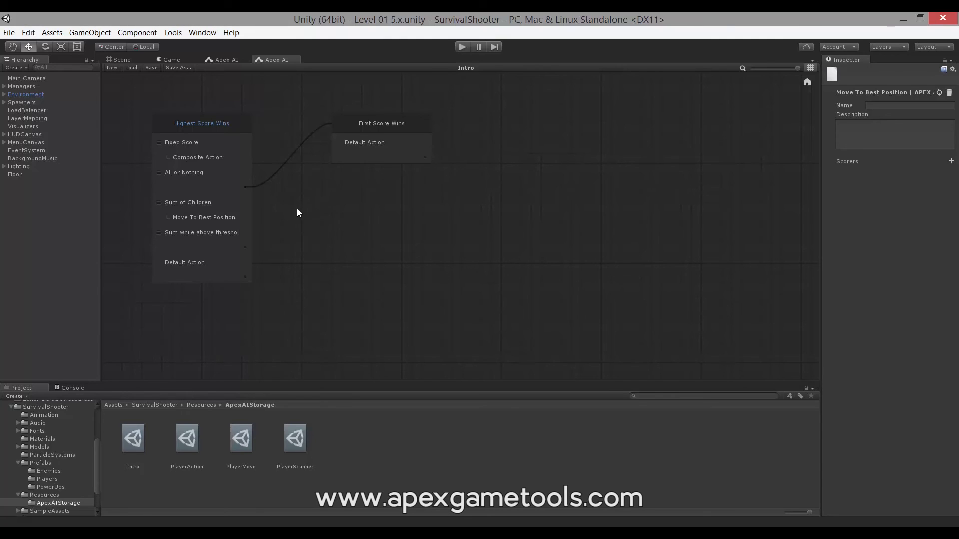
Step: Add an AI link to PlayerMove below the First Score Wins selector and connect the Sum while above threshold qualifier to it
{"action": "right_click", "coordinate": [430, 223]}
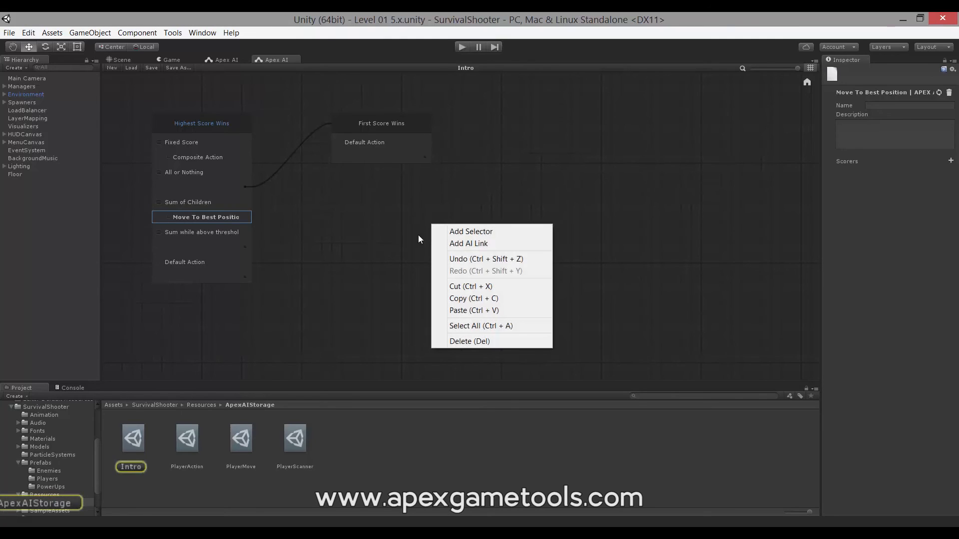
{"action": "left_click", "coordinate": [479, 244]}
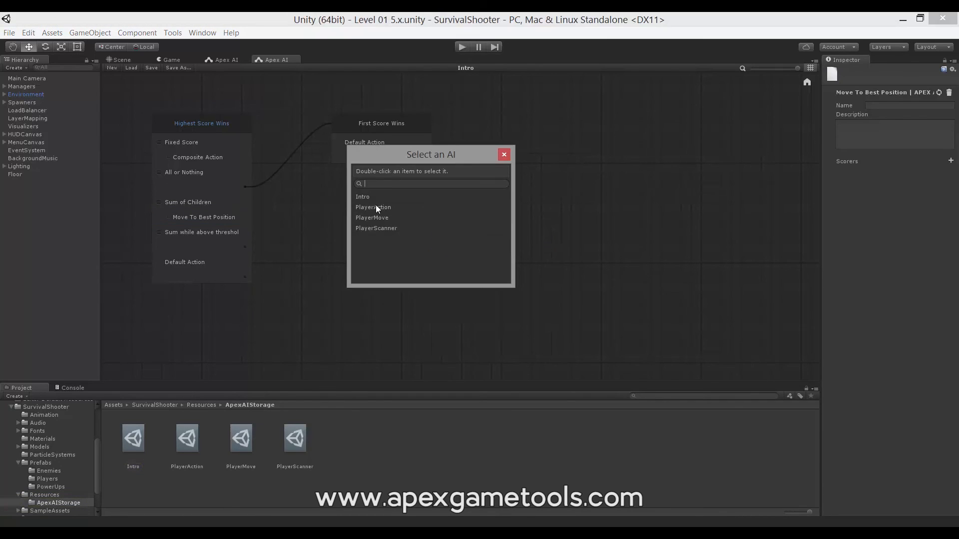
{"action": "left_click_drag", "start_coordinate": [423, 162], "coordinate": [505, 169]}
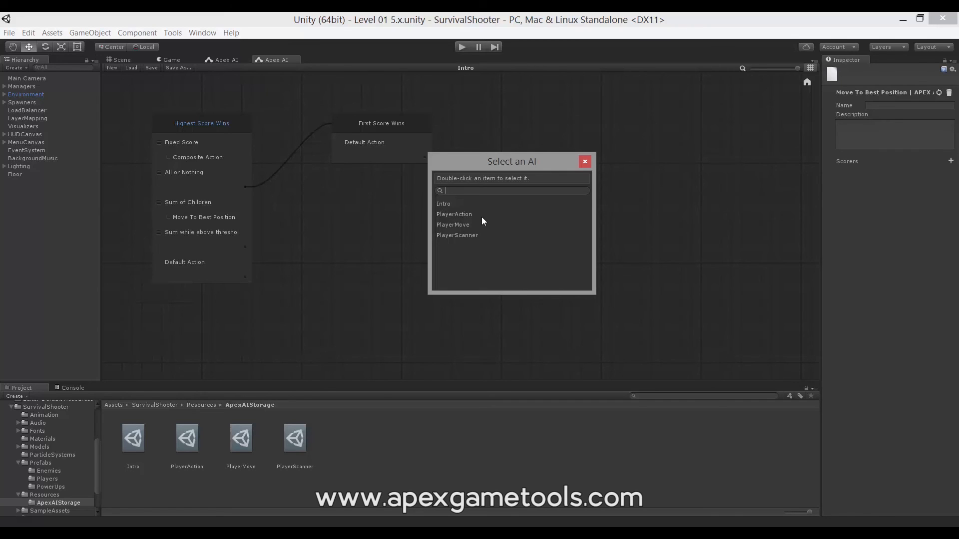
{"action": "double_click", "coordinate": [455, 225]}
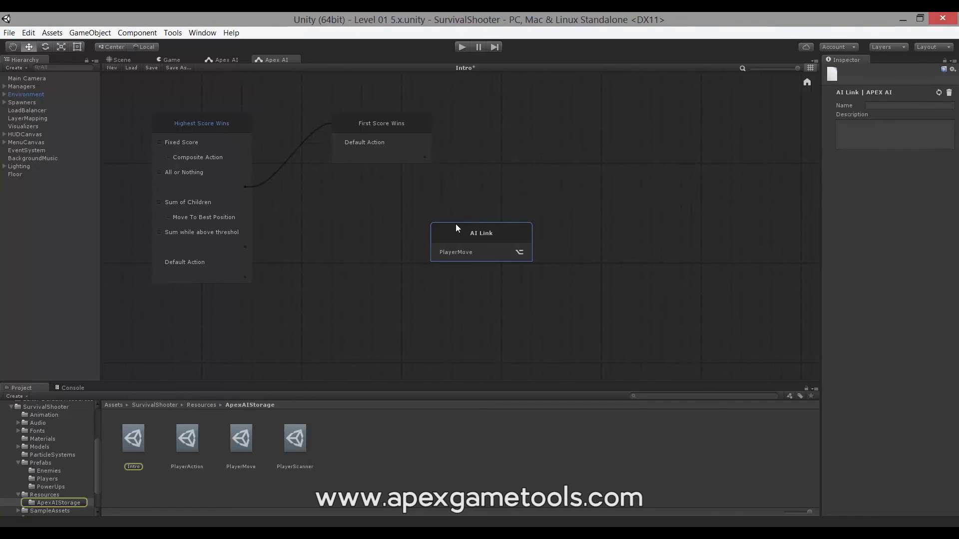
{"action": "left_click_drag", "start_coordinate": [465, 234], "coordinate": [445, 225]}
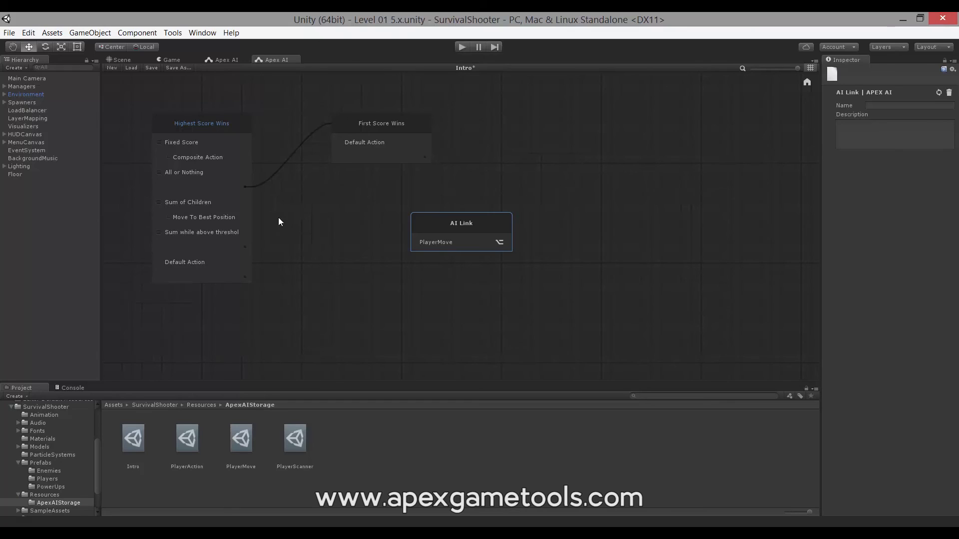
{"action": "left_click_drag", "start_coordinate": [248, 246], "coordinate": [432, 226]}
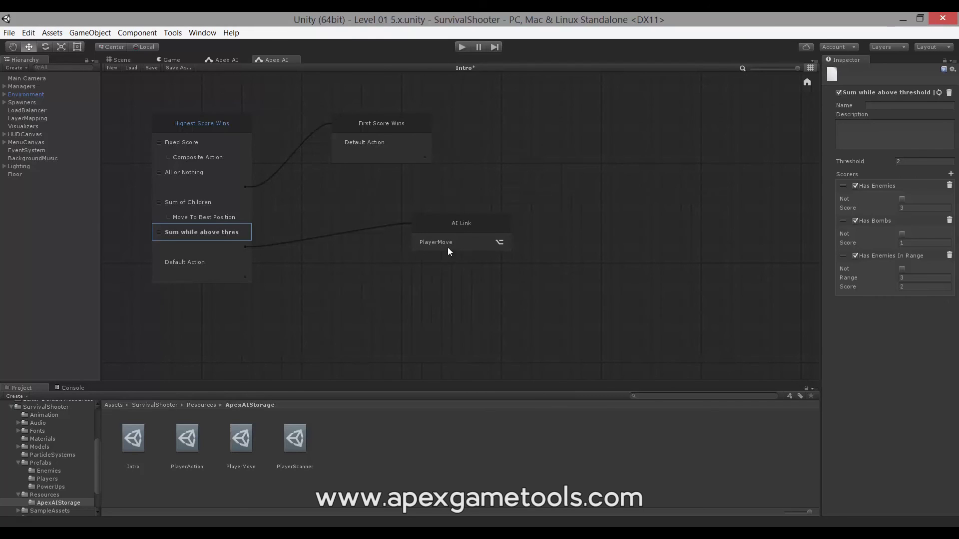
Step: Open the linked PlayerMove AI from the AI link to view it, and return to the Intro AI
{"action": "left_click", "coordinate": [500, 242]}
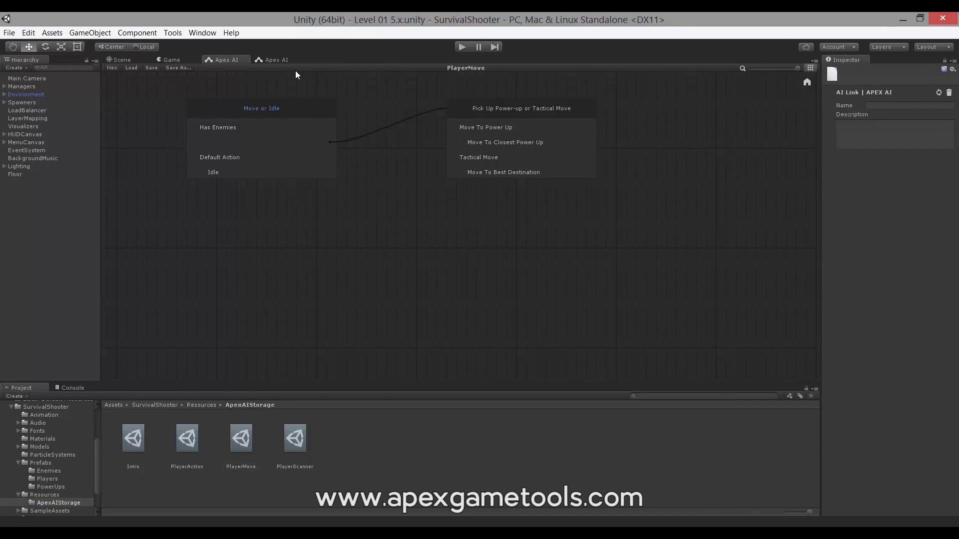
{"action": "left_click", "coordinate": [277, 60]}
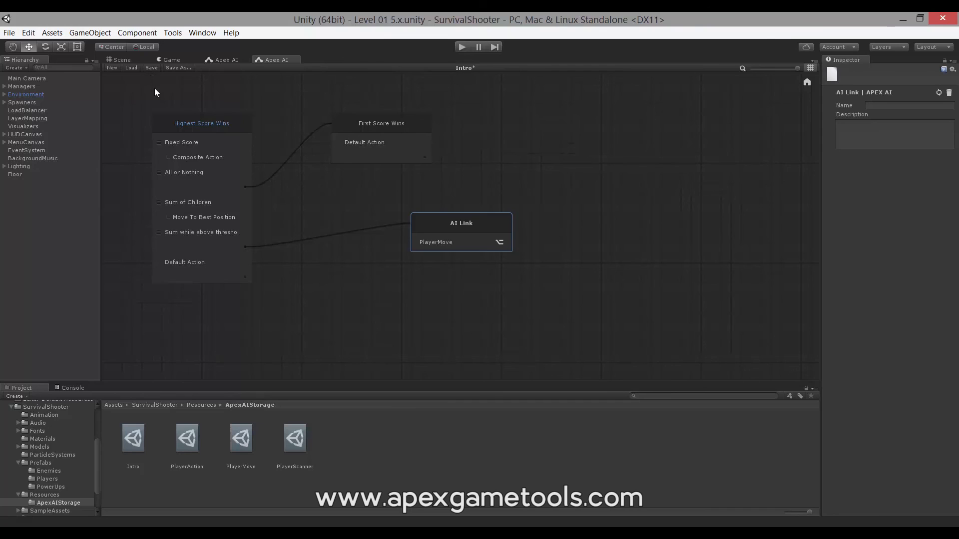
Step: Review the user and general options in the Apex AI Settings and close them
{"action": "left_click", "coordinate": [173, 33]}
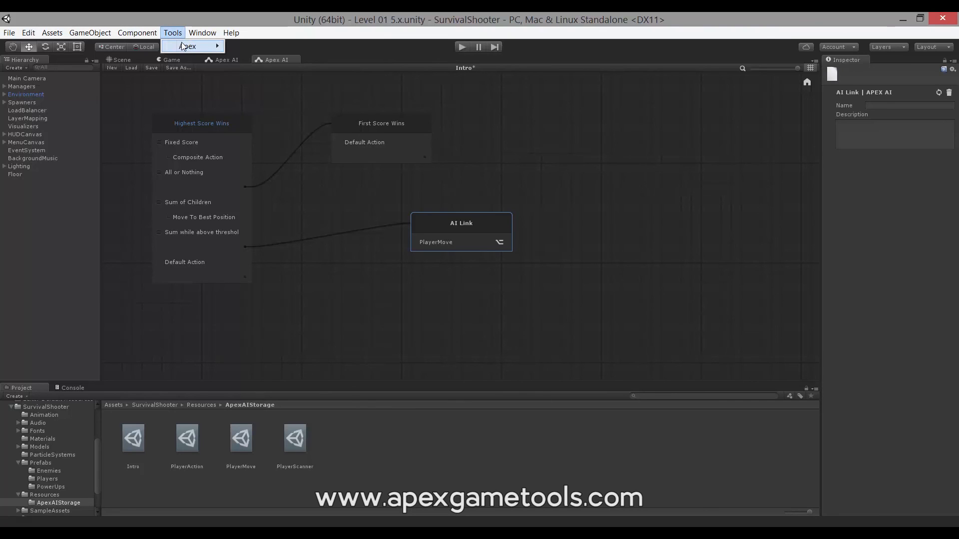
{"action": "mouse_move", "coordinate": [182, 46]}
{"action": "left_click", "coordinate": [265, 82]}
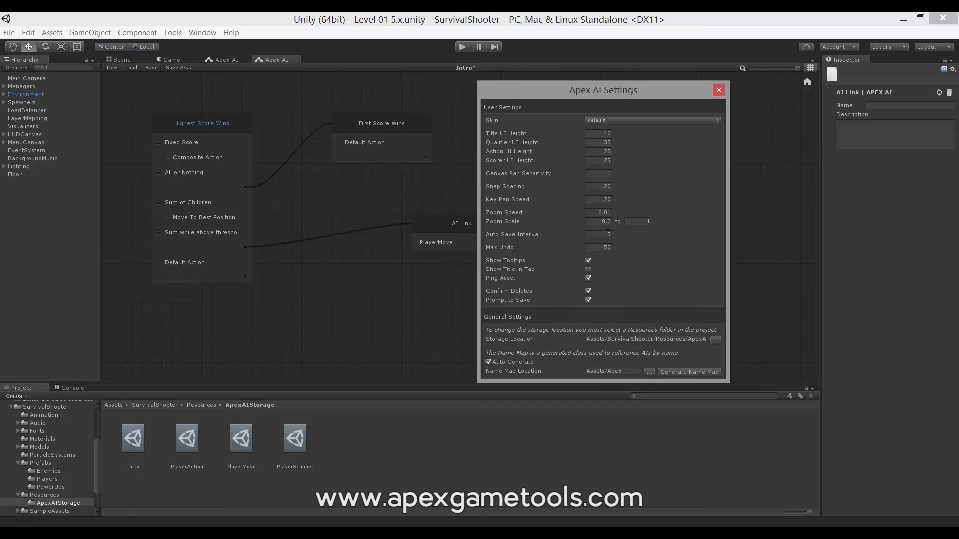
{"action": "left_click", "coordinate": [720, 91]}
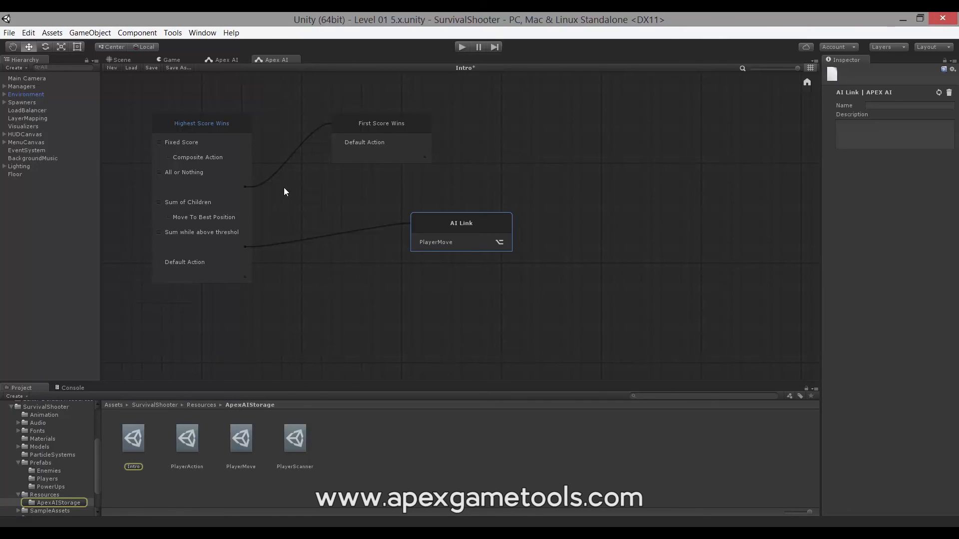
Step: Undo the AI link's connection and creation, and redo both changes
{"action": "right_click", "coordinate": [308, 186]}
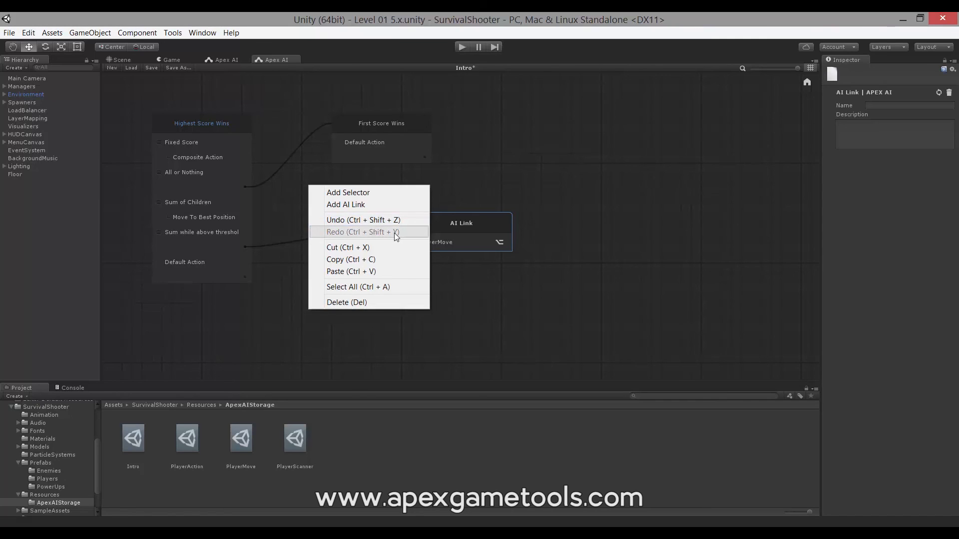
{"action": "left_click", "coordinate": [509, 172]}
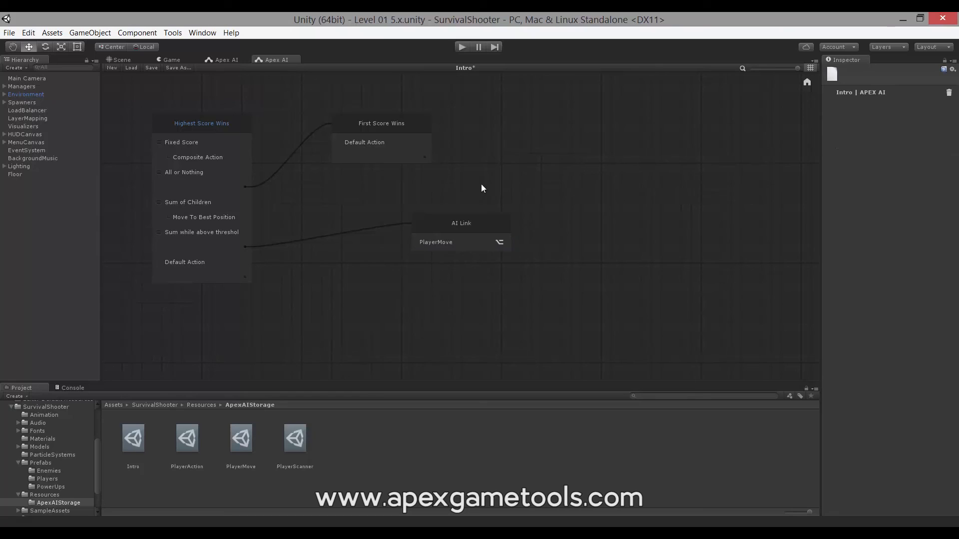
{"action": "key", "text": "ctrl+z"}
{"action": "key", "text": "ctrl+z"}
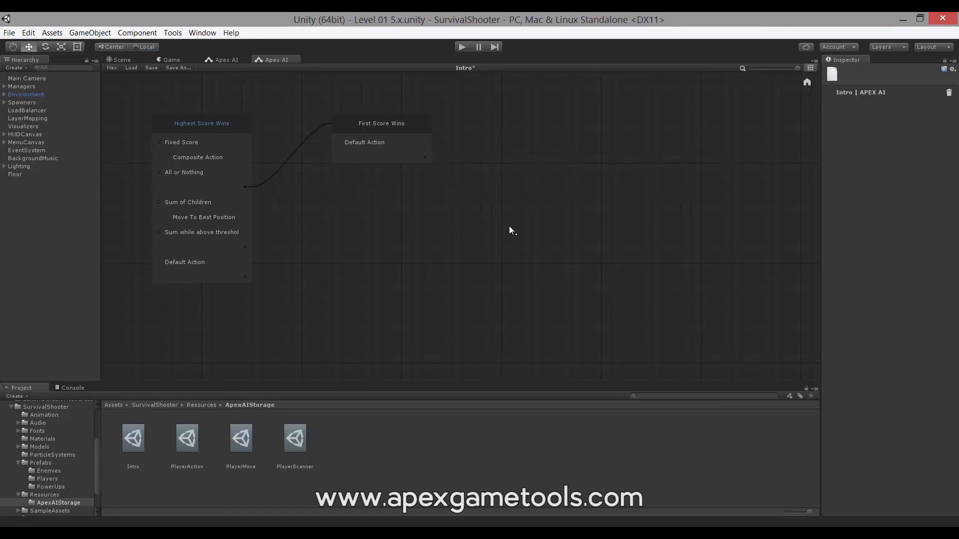
{"action": "key", "text": "ctrl+y"}
{"action": "key", "text": "ctrl+y"}
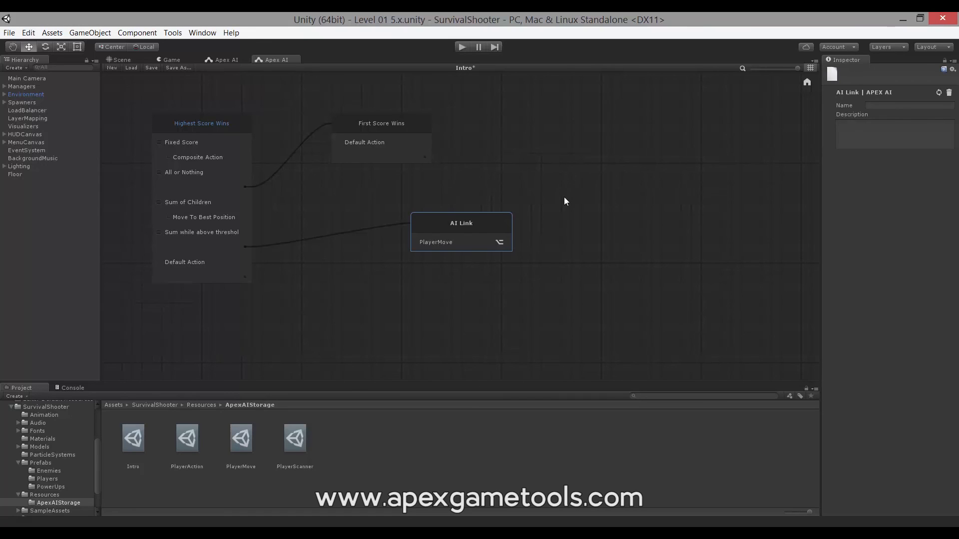
Step: Duplicate the First Score Wins selector and place the copy beside the original, above the AI link
{"action": "left_click", "coordinate": [383, 125]}
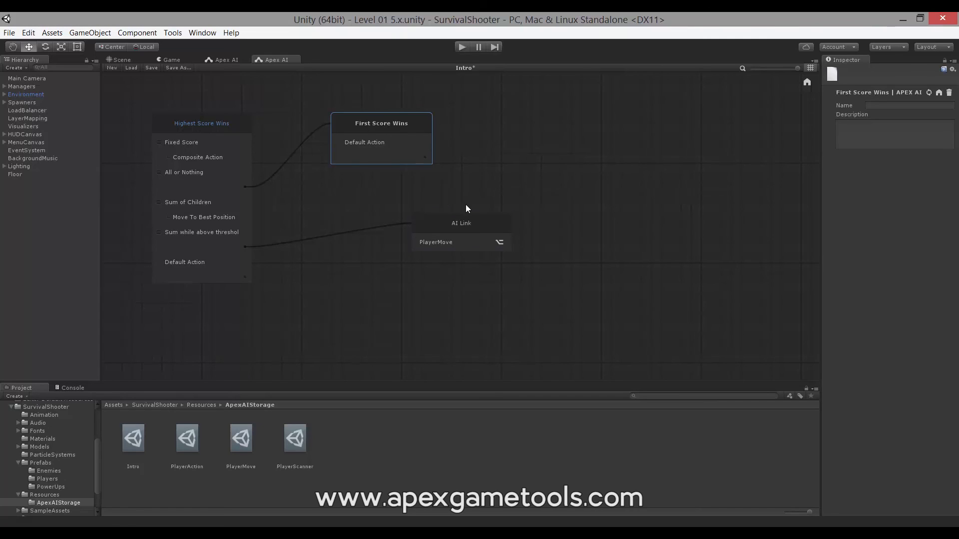
{"action": "left_click", "coordinate": [508, 142]}
{"action": "key", "text": "ctrl+v"}
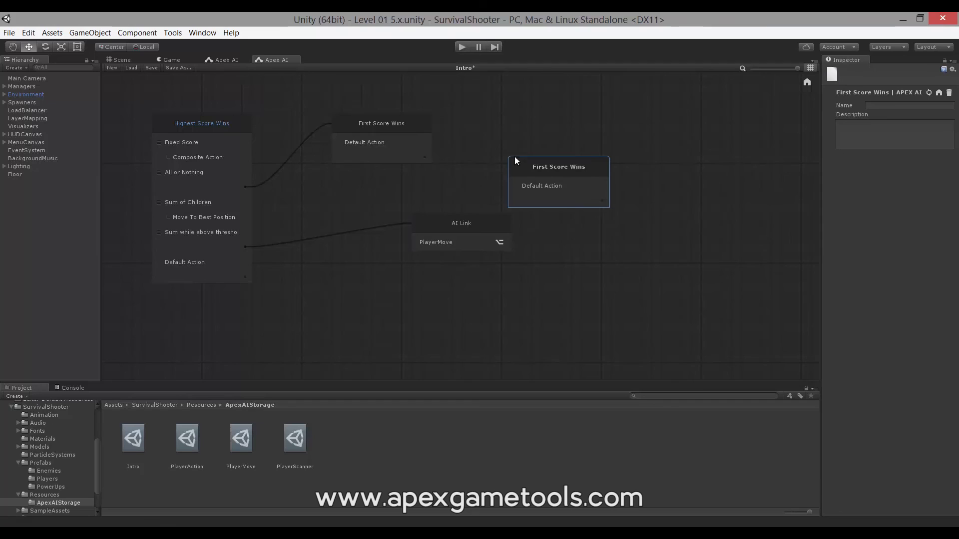
{"action": "left_click_drag", "start_coordinate": [556, 164], "coordinate": [539, 130]}
Step: Copy the Highest Score Wins selector and its connected First Score Wins selector into the PlayerMove AI
{"action": "left_click_drag", "start_coordinate": [165, 110], "coordinate": [396, 291]}
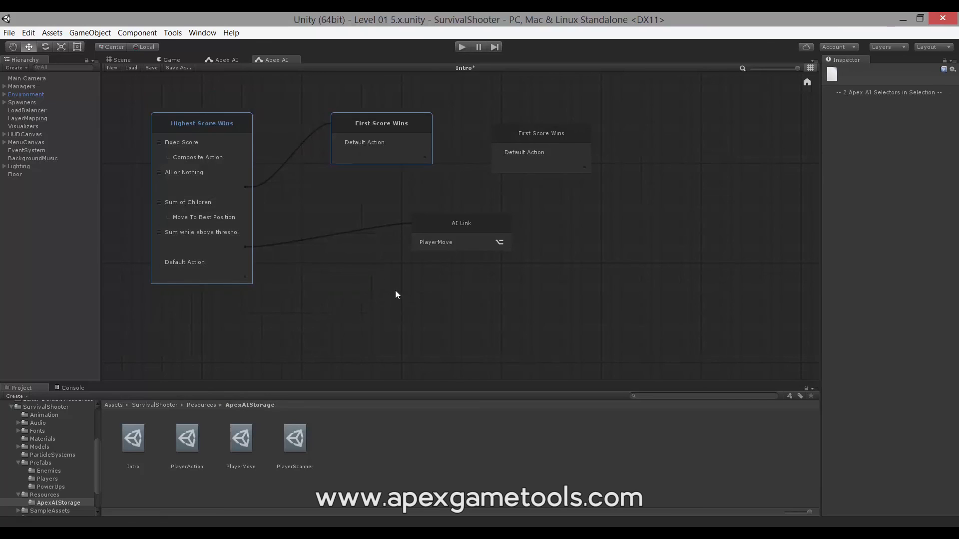
{"action": "left_click", "coordinate": [226, 59]}
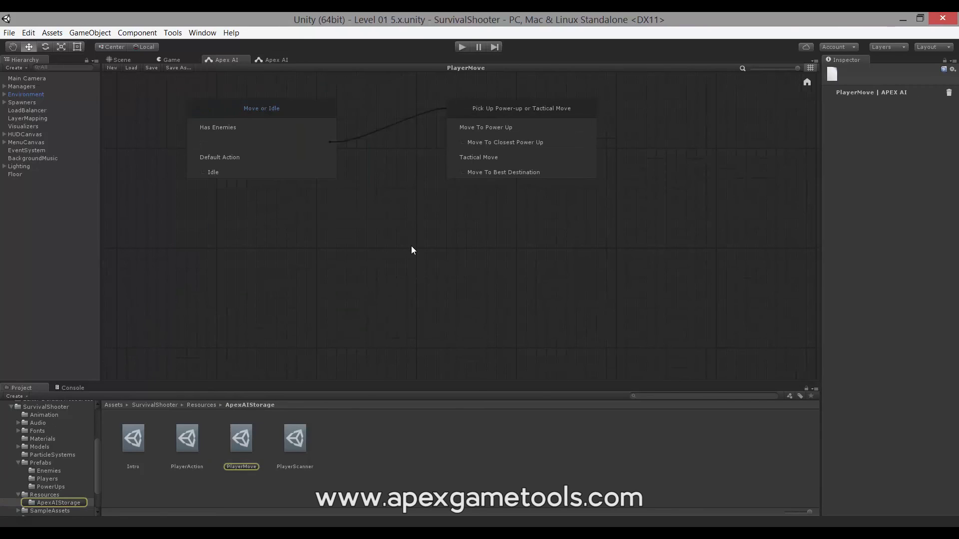
{"action": "key", "text": "ctrl+v"}
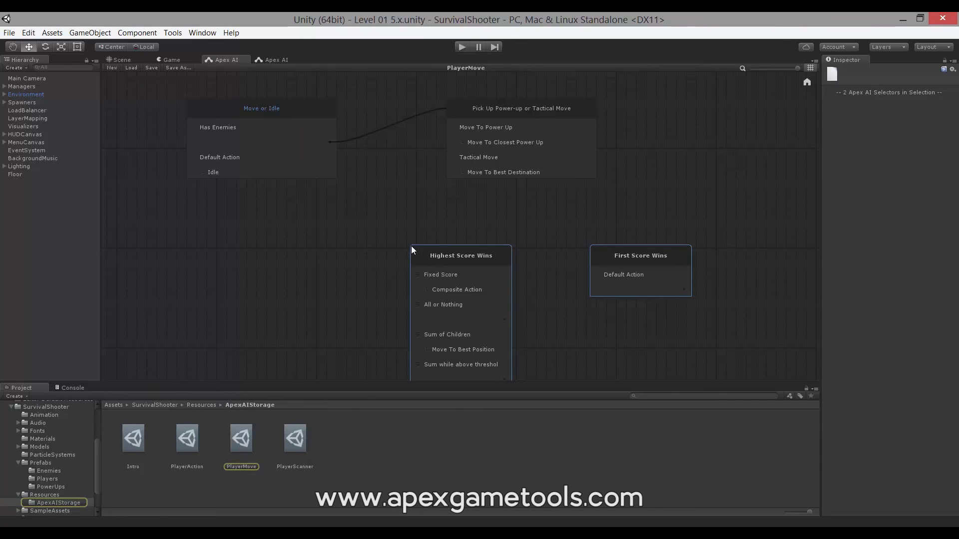
Step: Delete the two pasted selectors from the PlayerMove AI and return to the Intro AI
{"action": "key", "text": "Delete"}
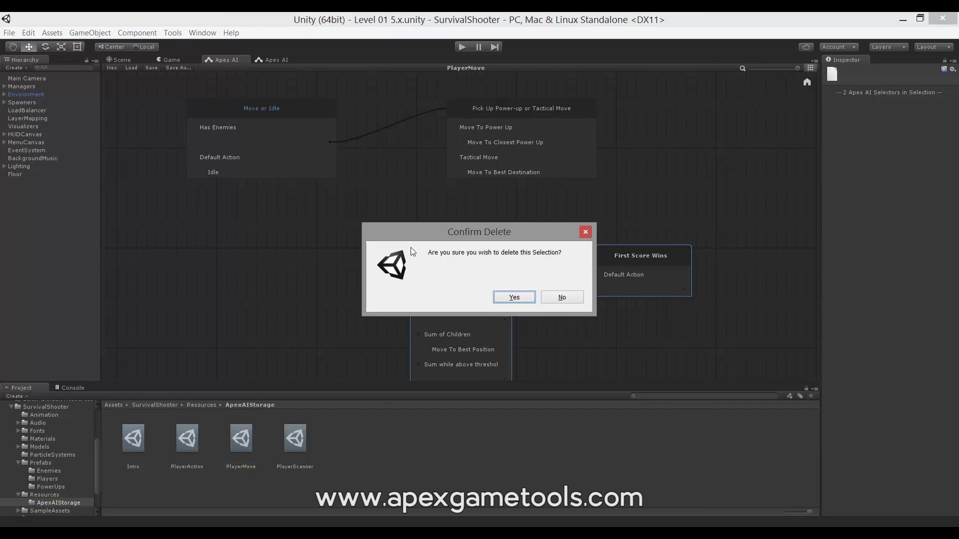
{"action": "left_click", "coordinate": [513, 298]}
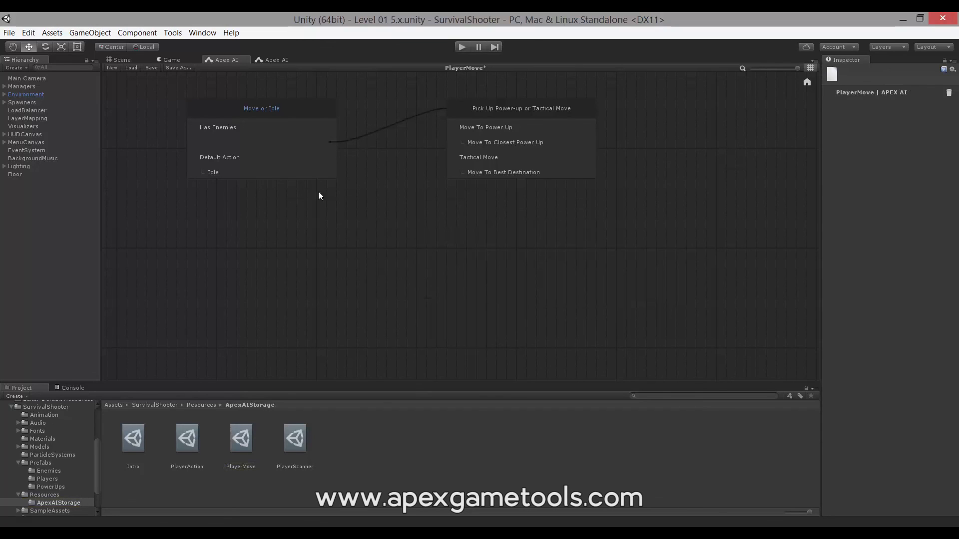
{"action": "left_click", "coordinate": [274, 60]}
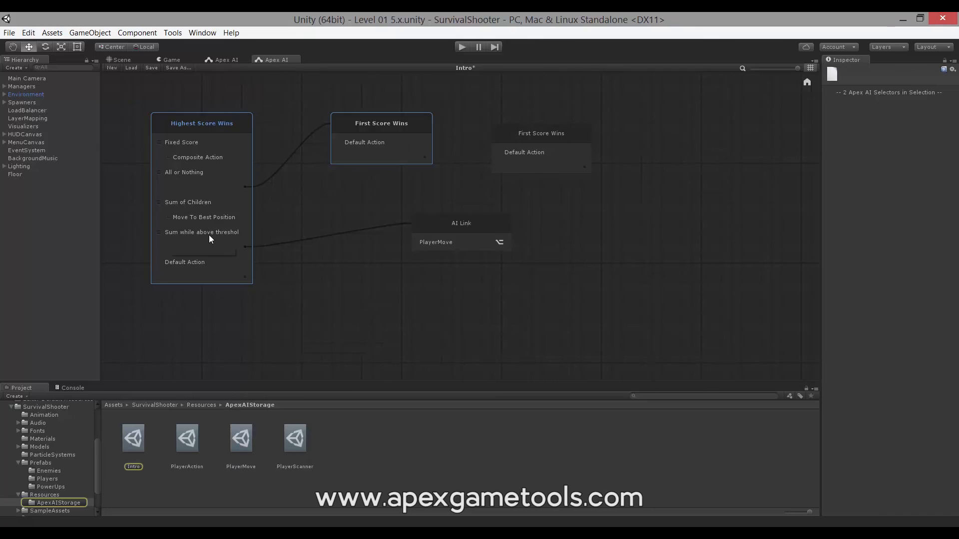